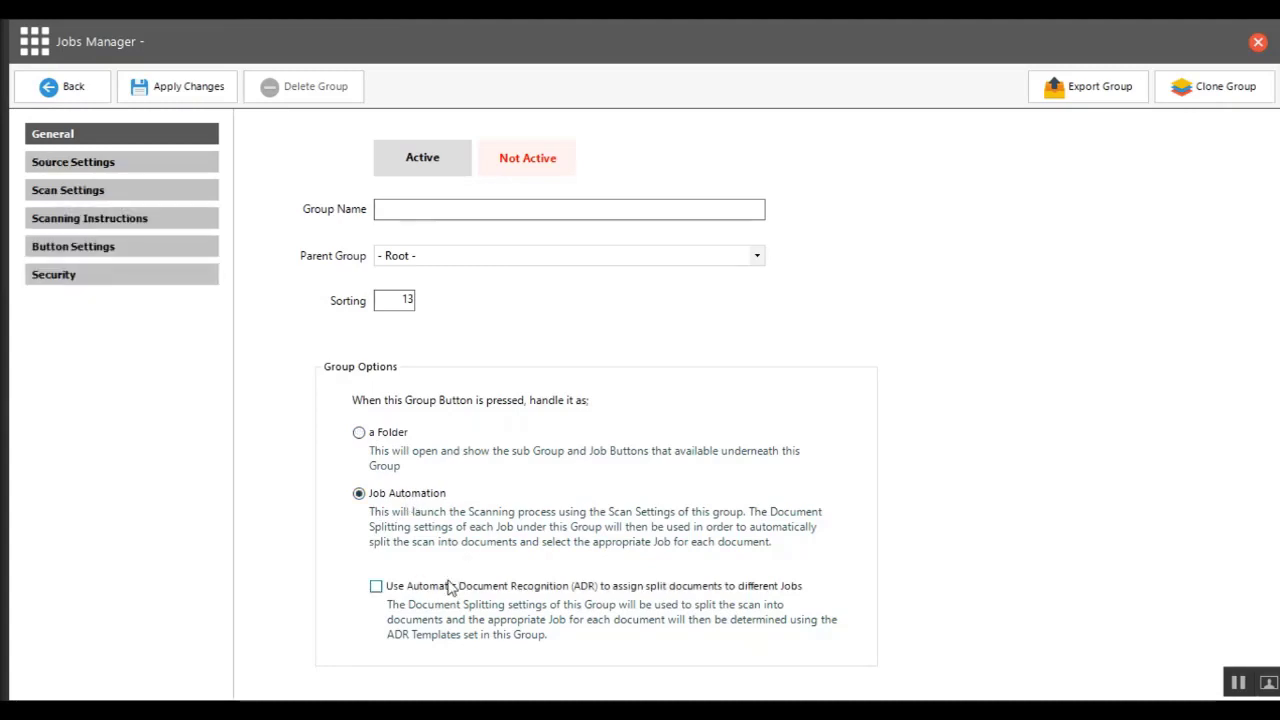
Try enabling Automatic Document Recognition for the unnamed new group, and return to the job list without saving it.
click(376, 587)
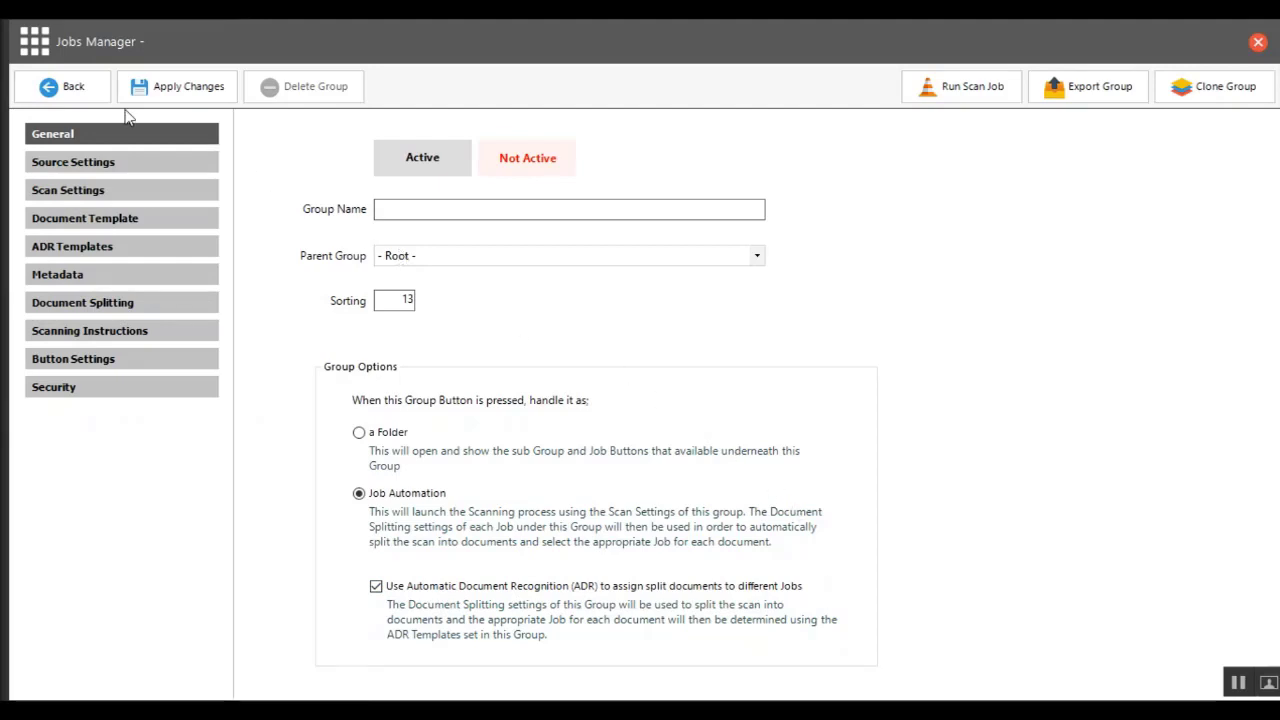
click(68, 86)
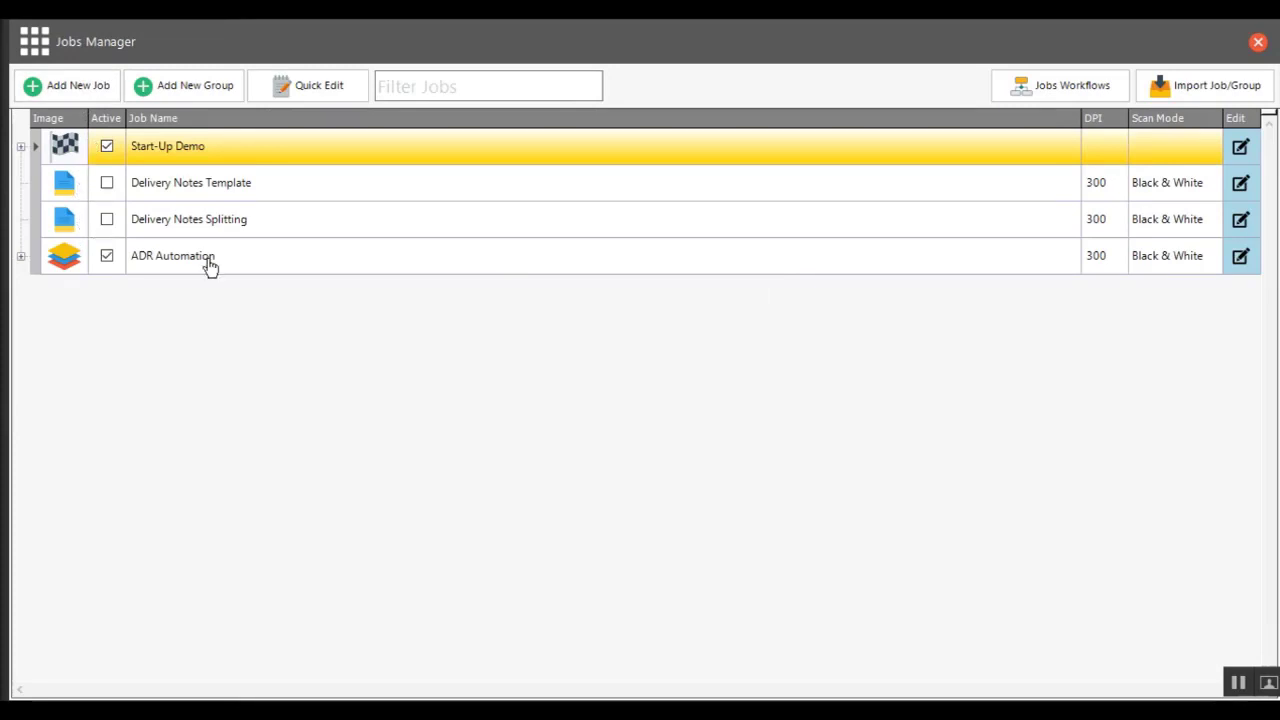
Open the ADR Automation group and review its source settings, scan settings and document template.
click(21, 257)
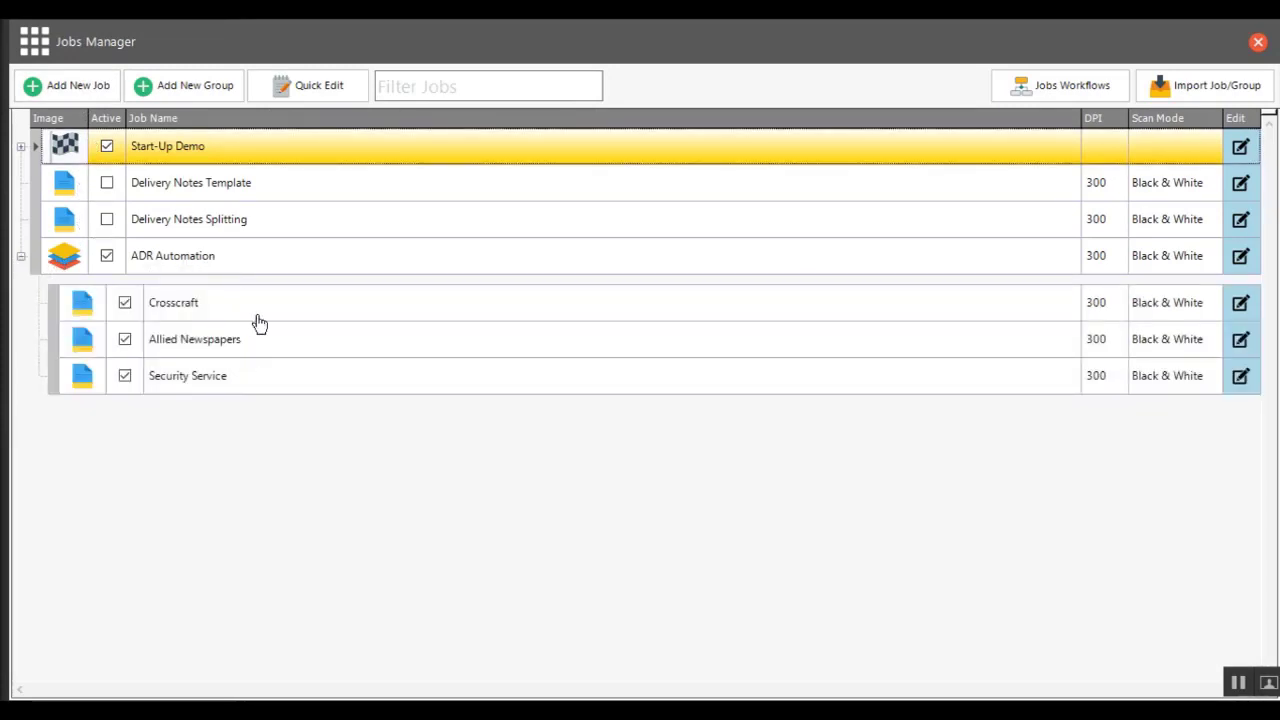
double_click(291, 256)
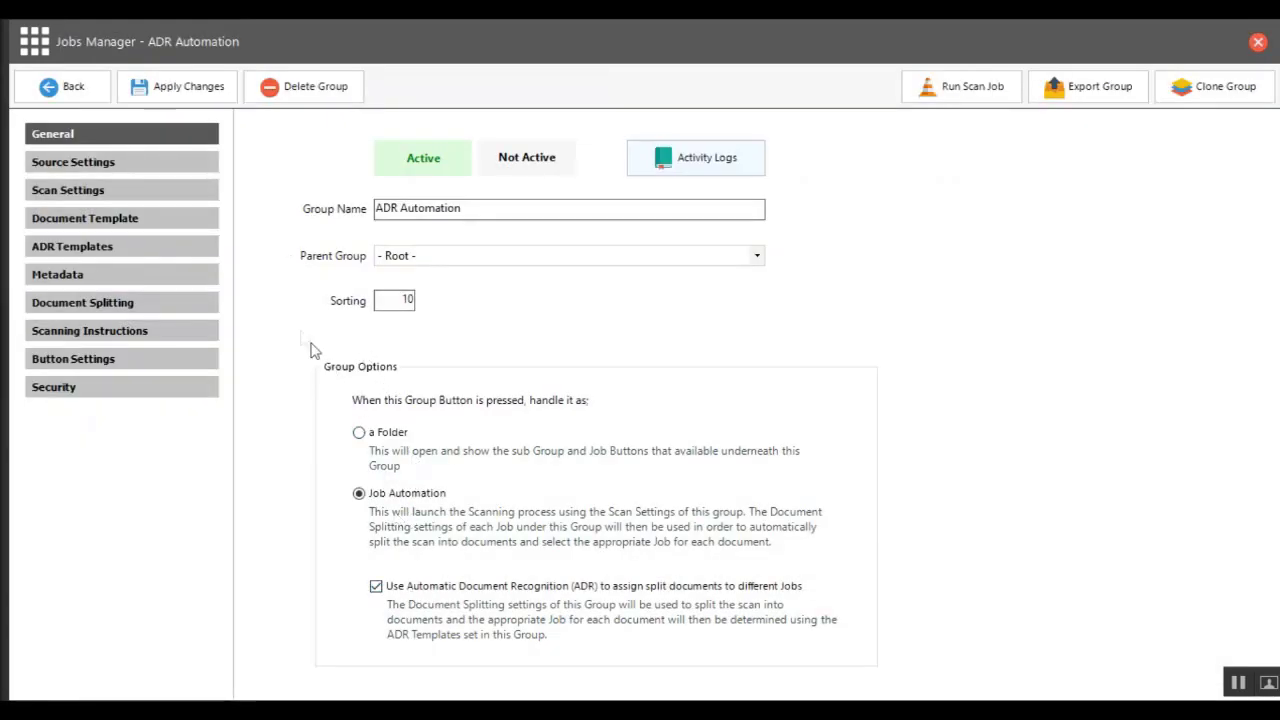
click(192, 164)
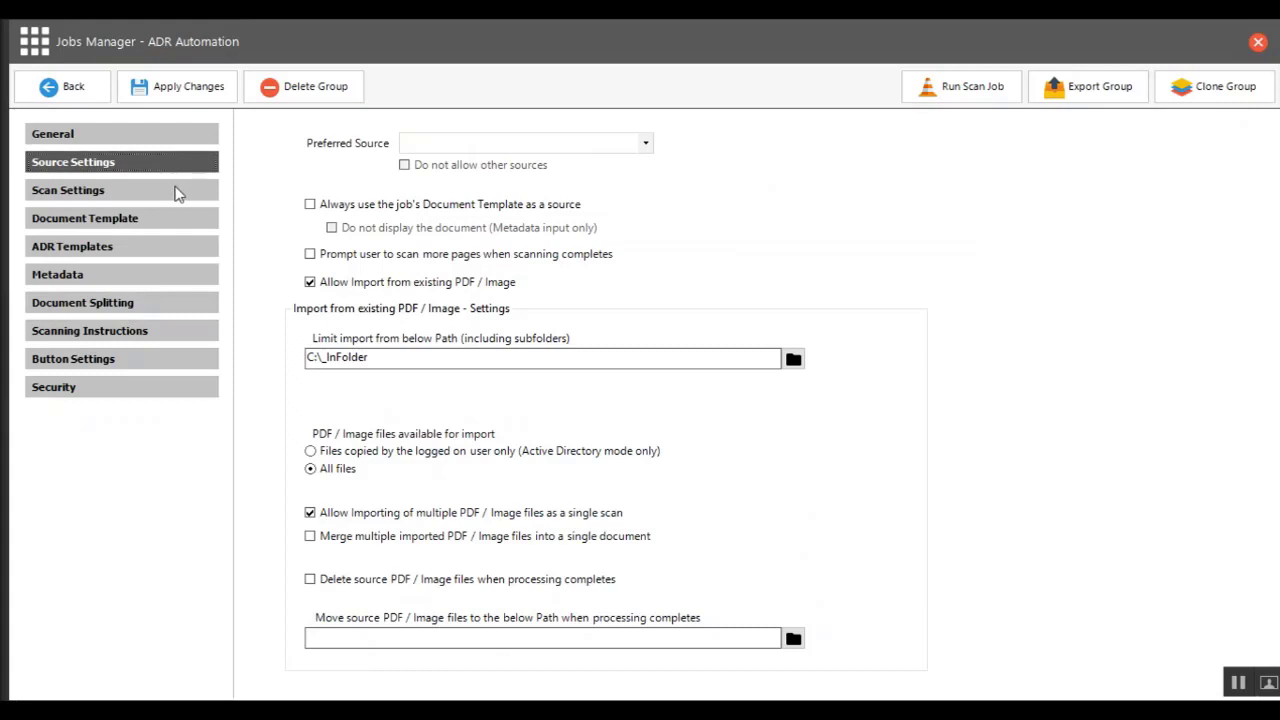
click(176, 193)
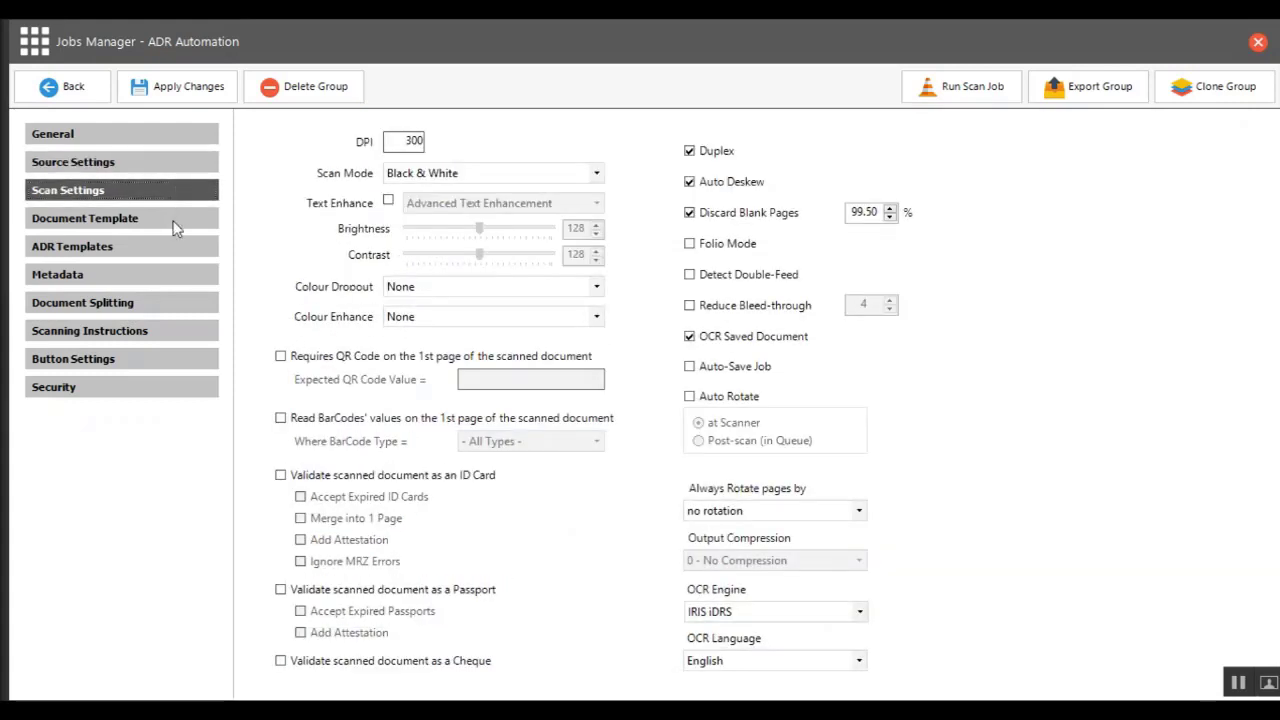
click(176, 227)
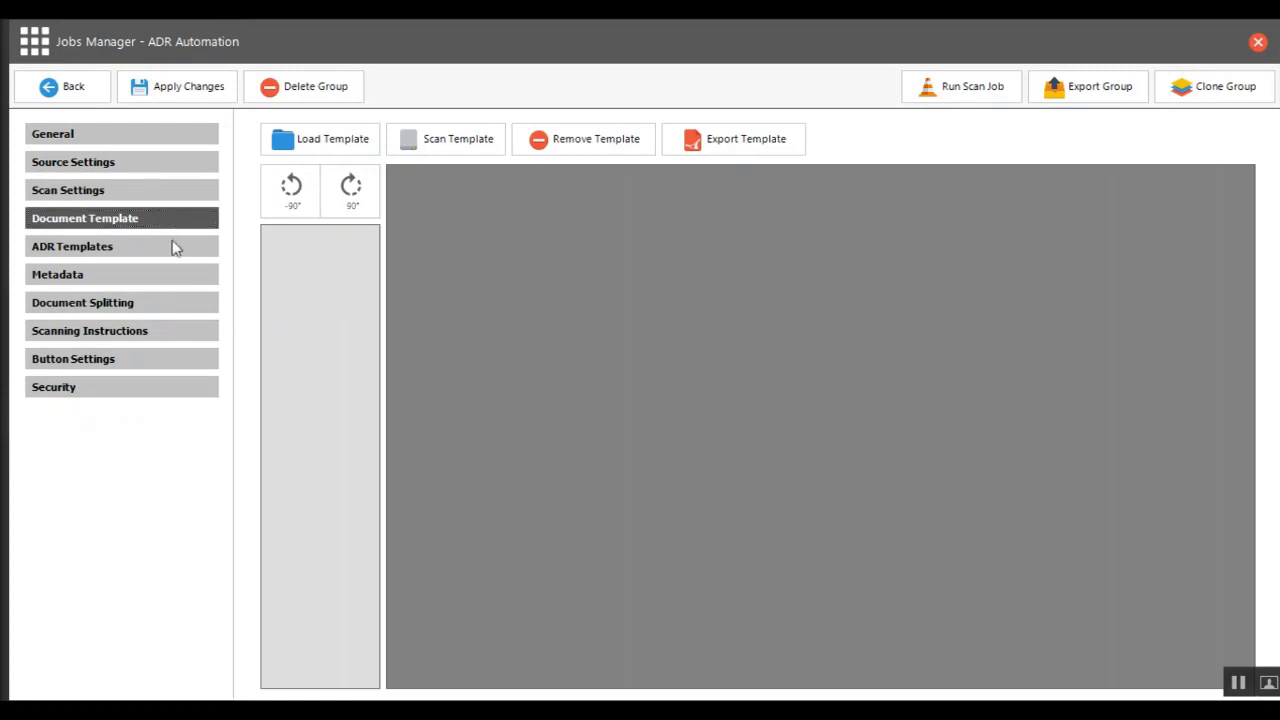
Show the template image previews and inspect the ADR templates of Allied Newspapers, Crosscraft and Security Service.
click(174, 249)
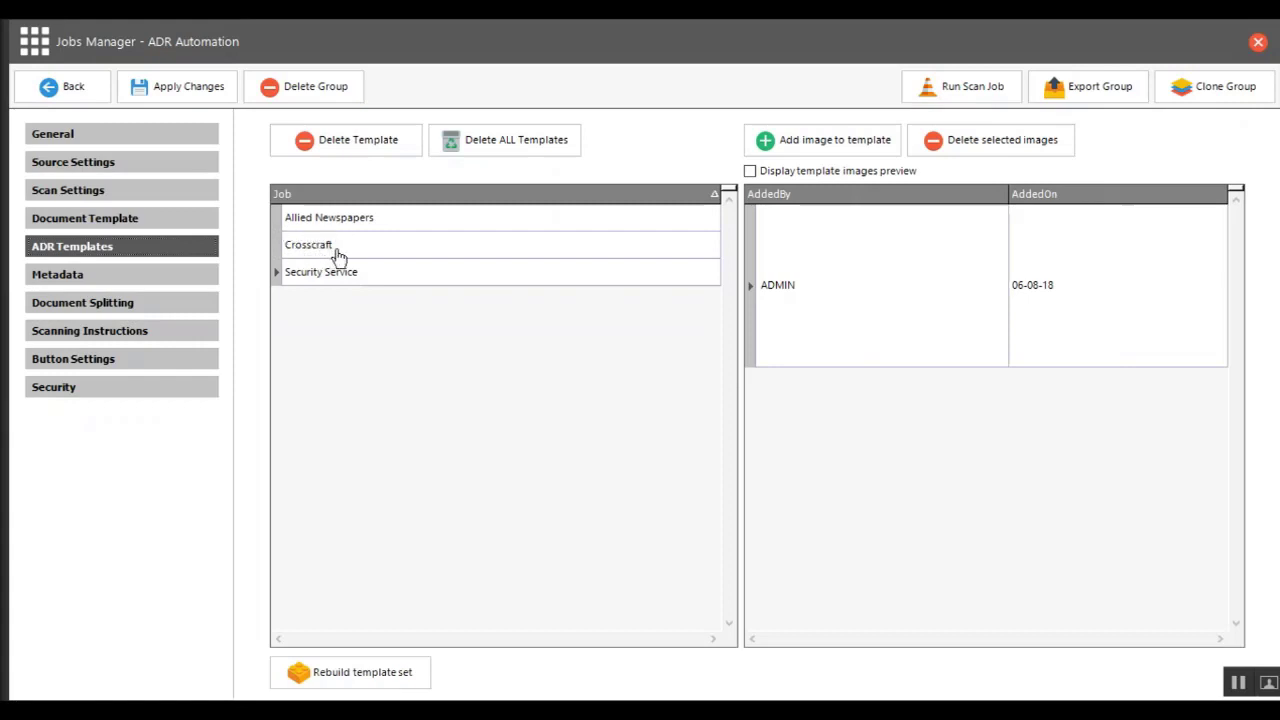
click(390, 231)
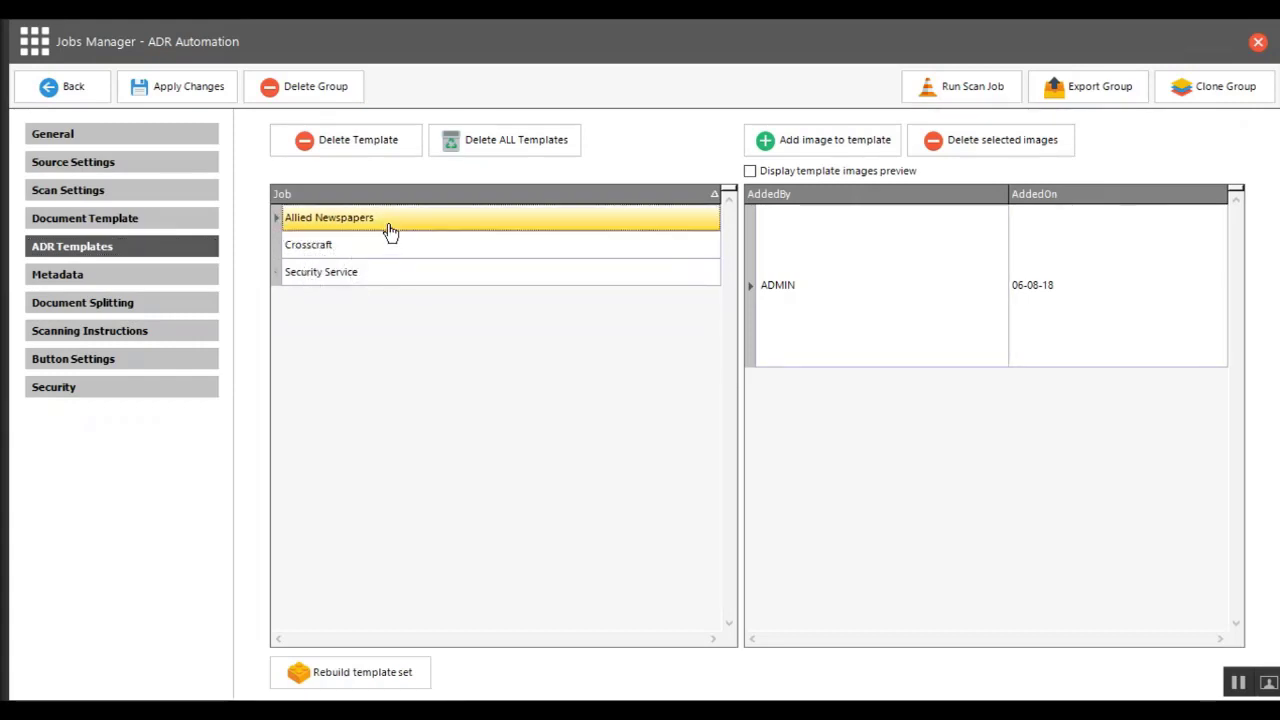
click(758, 174)
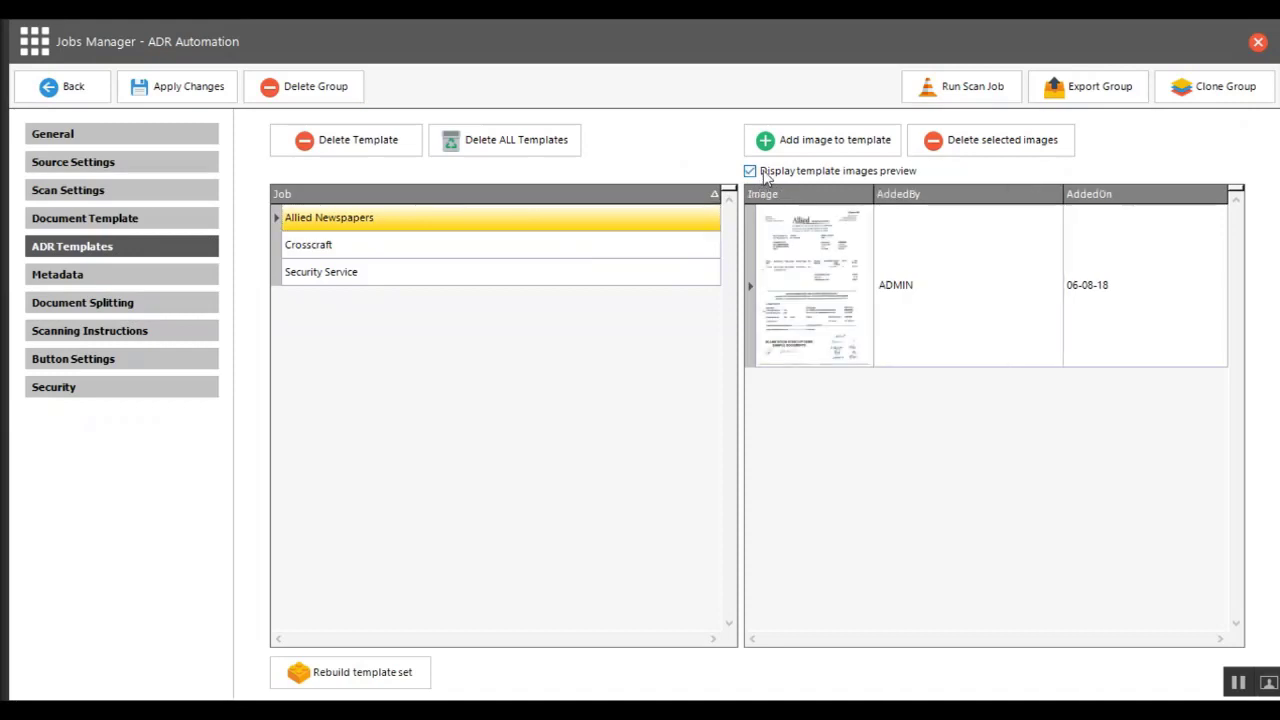
click(645, 250)
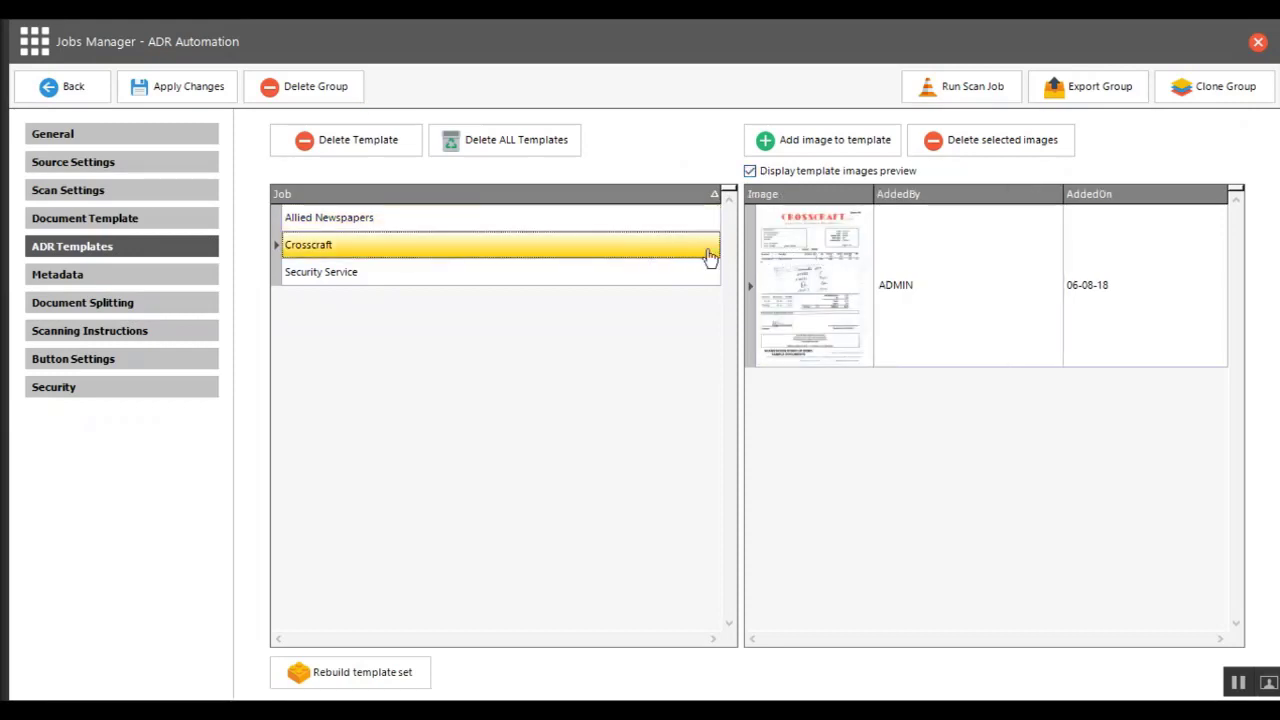
click(588, 273)
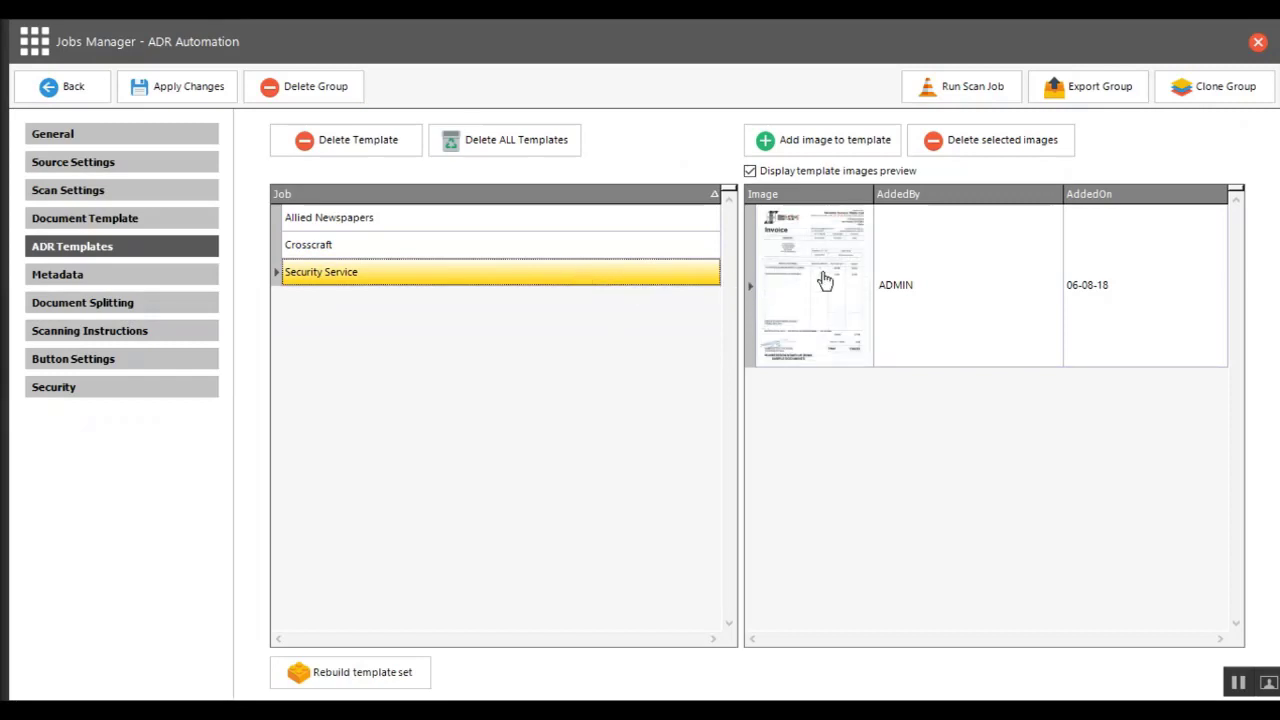
Review the ADR Automation group's metadata, document splitting, scanning instructions, button settings and security permissions for groups and users.
click(179, 283)
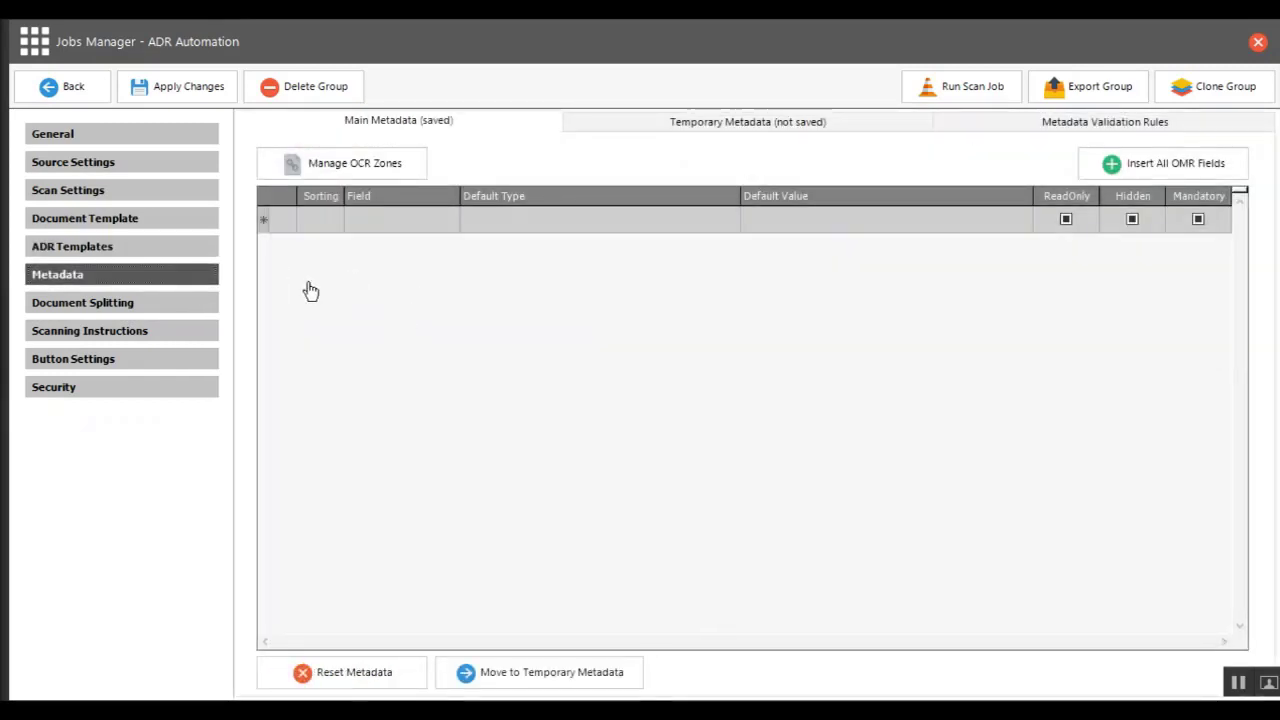
click(185, 303)
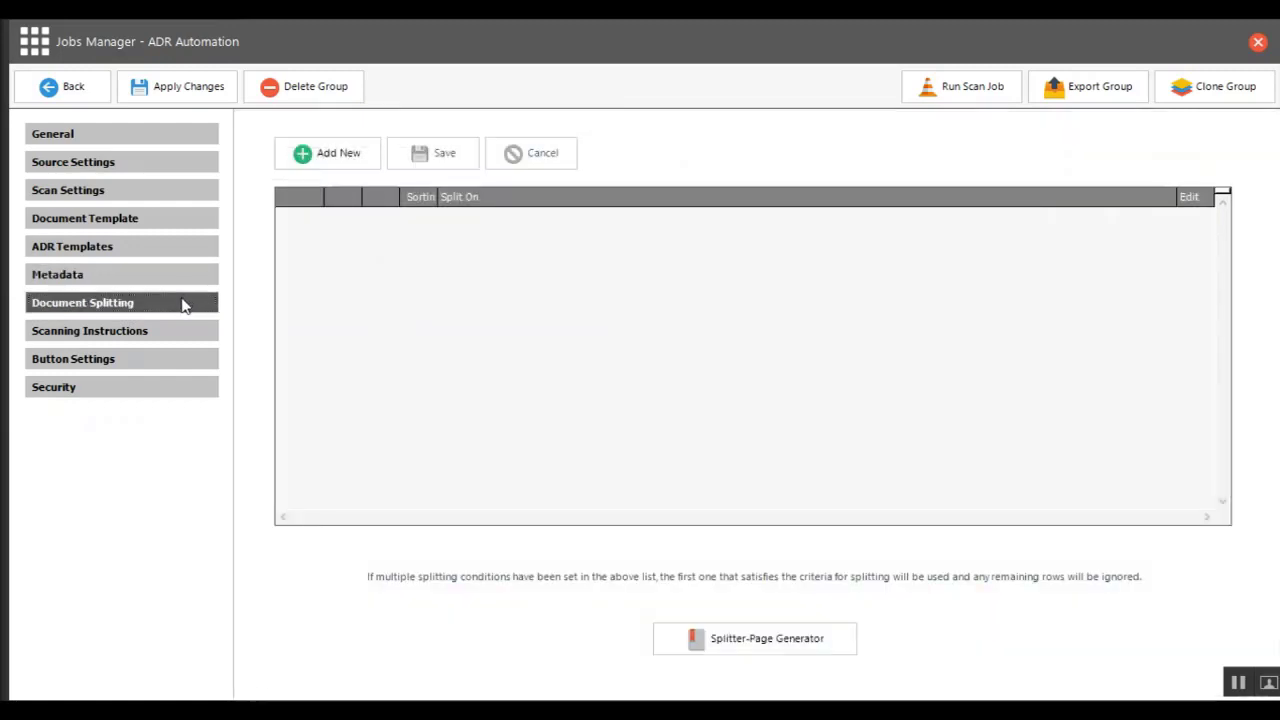
click(181, 334)
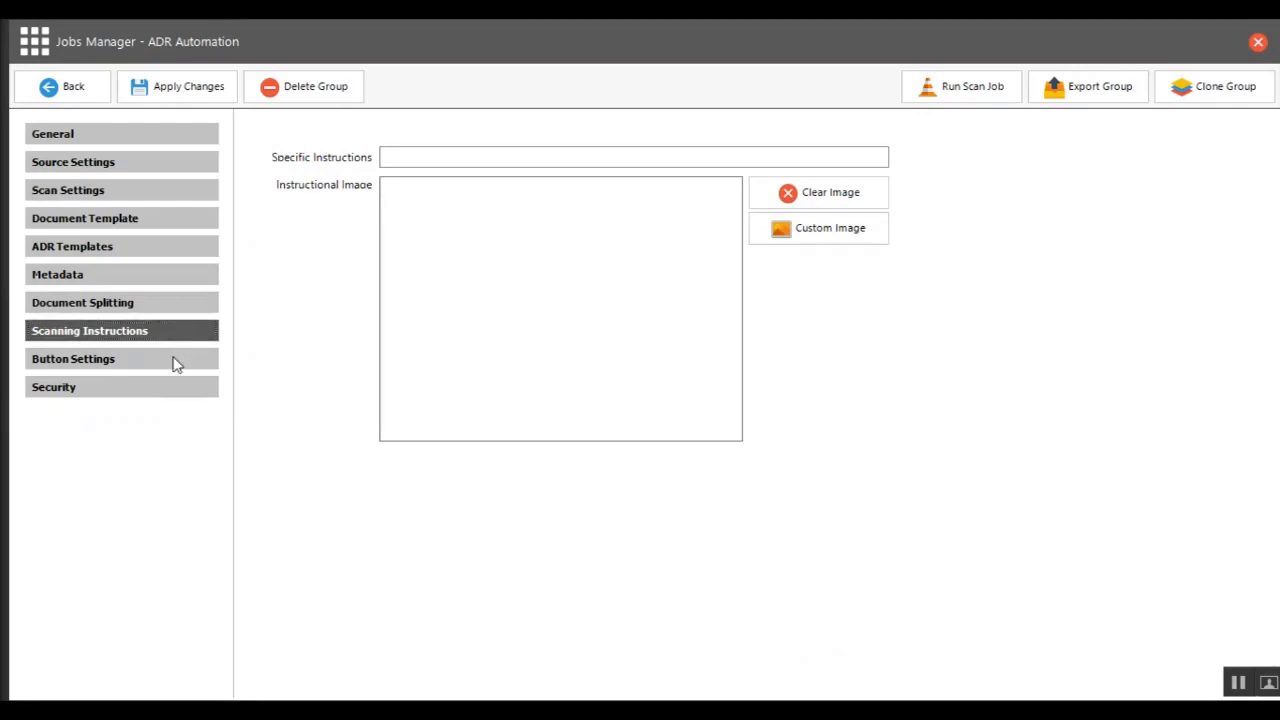
click(172, 361)
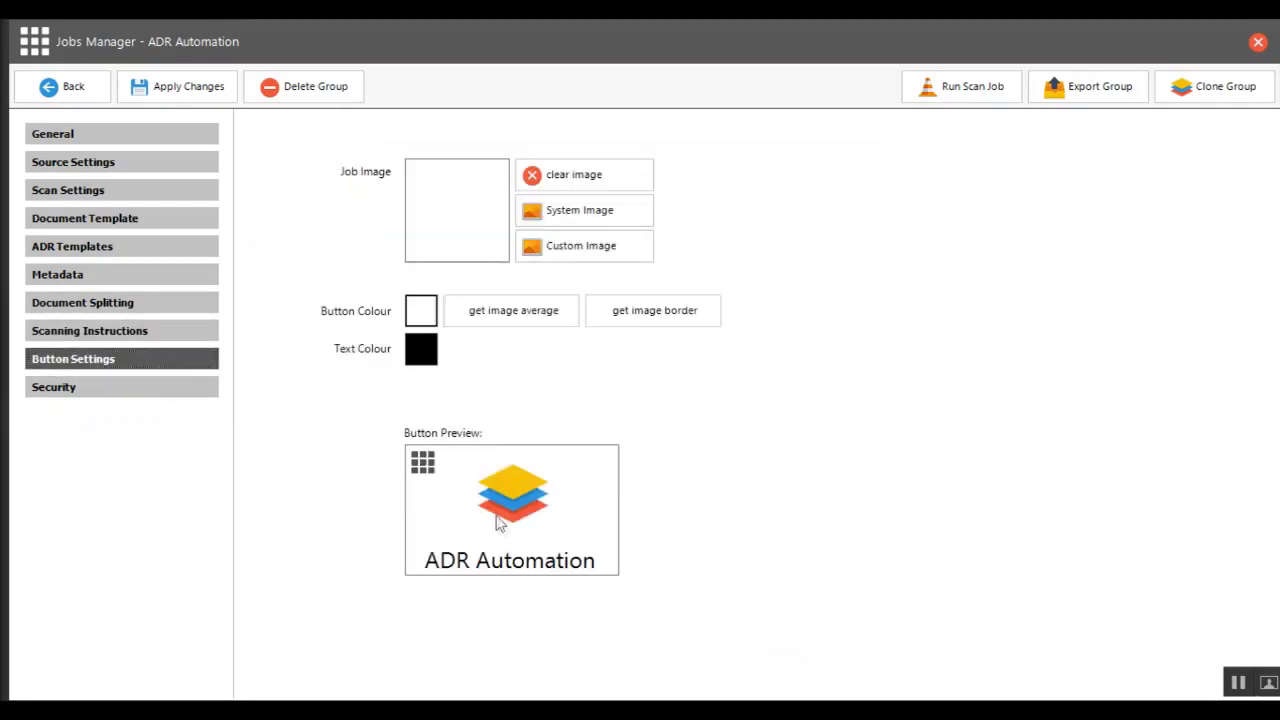
click(168, 396)
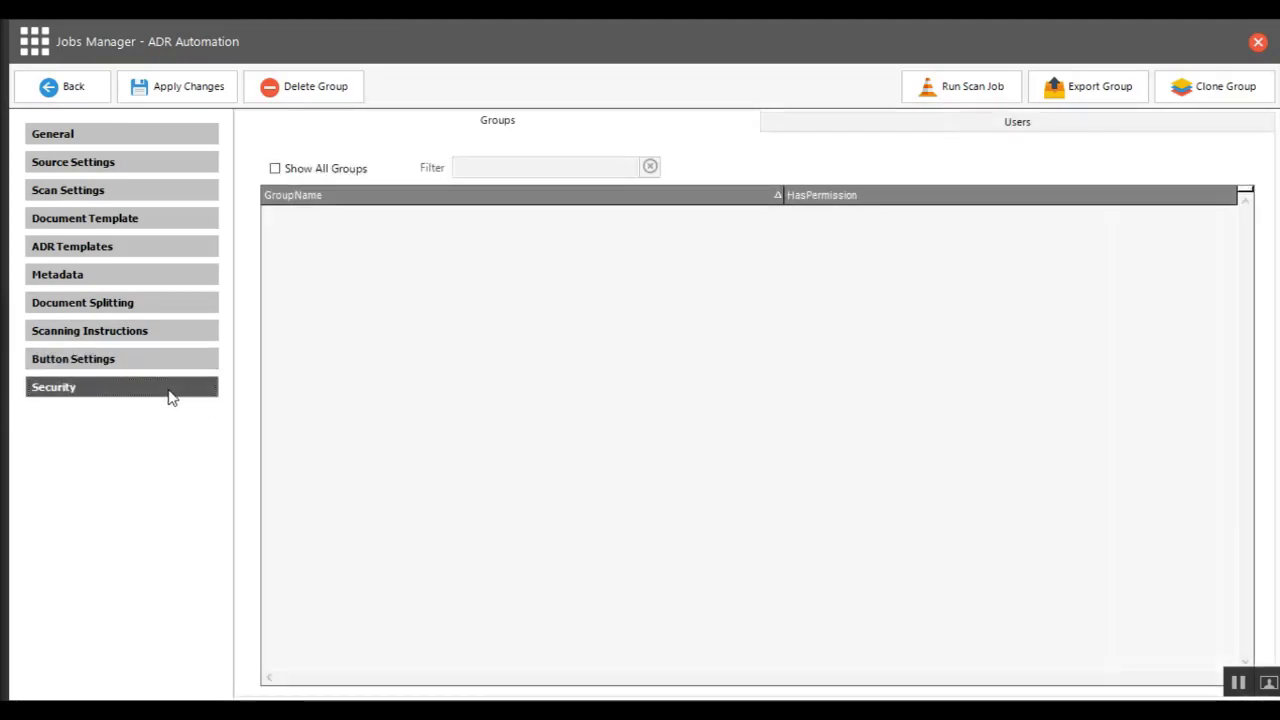
click(797, 133)
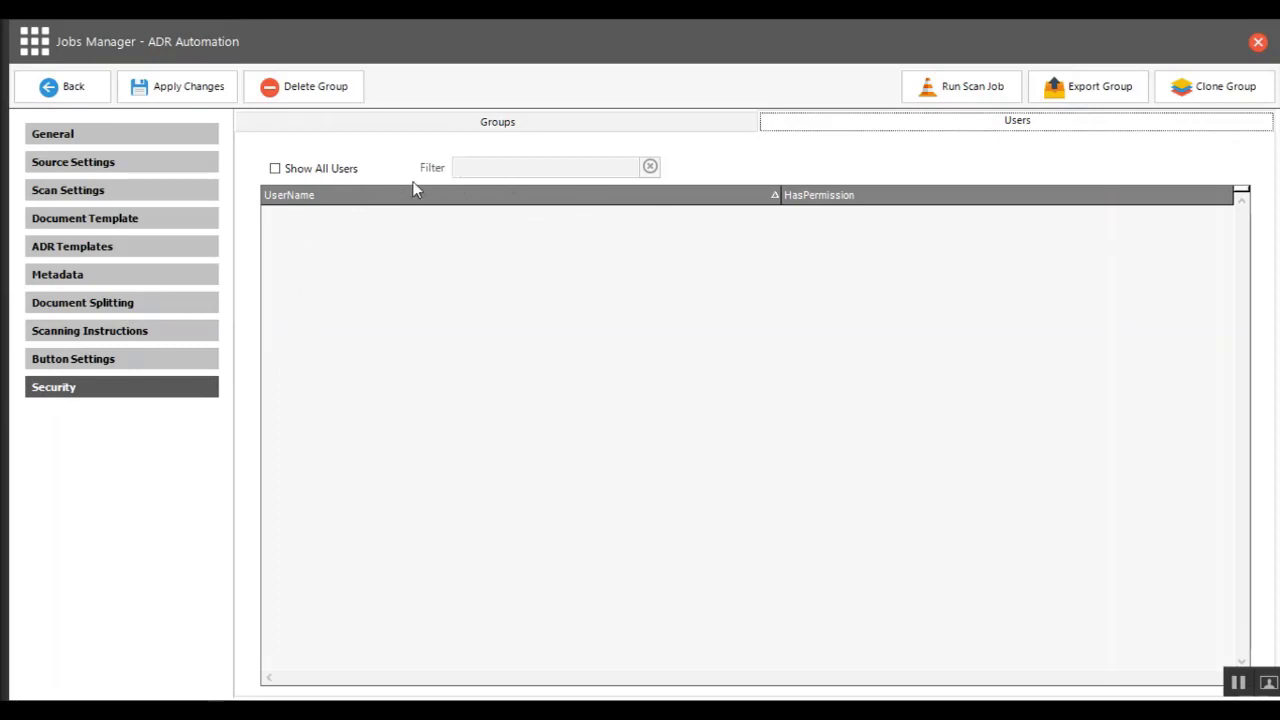
Add a new job named GO, make it active and assign it to the ADR Automation parent group.
click(85, 89)
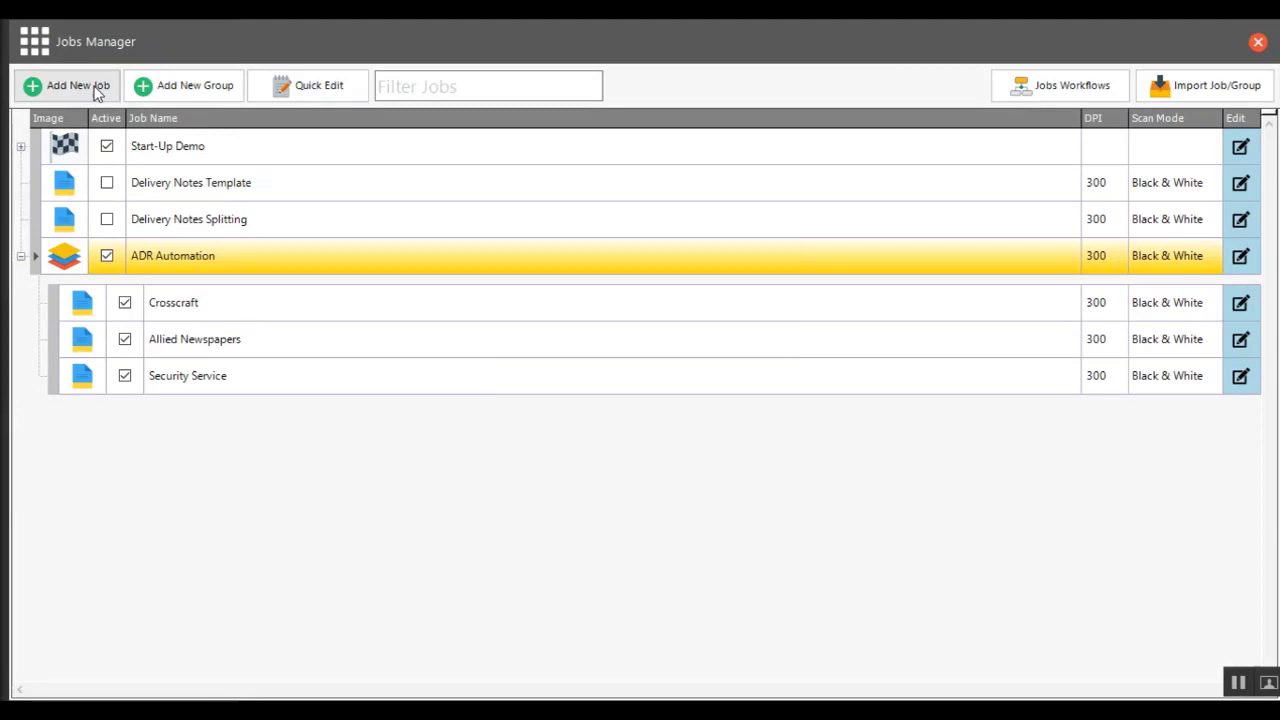
click(70, 86)
click(428, 207)
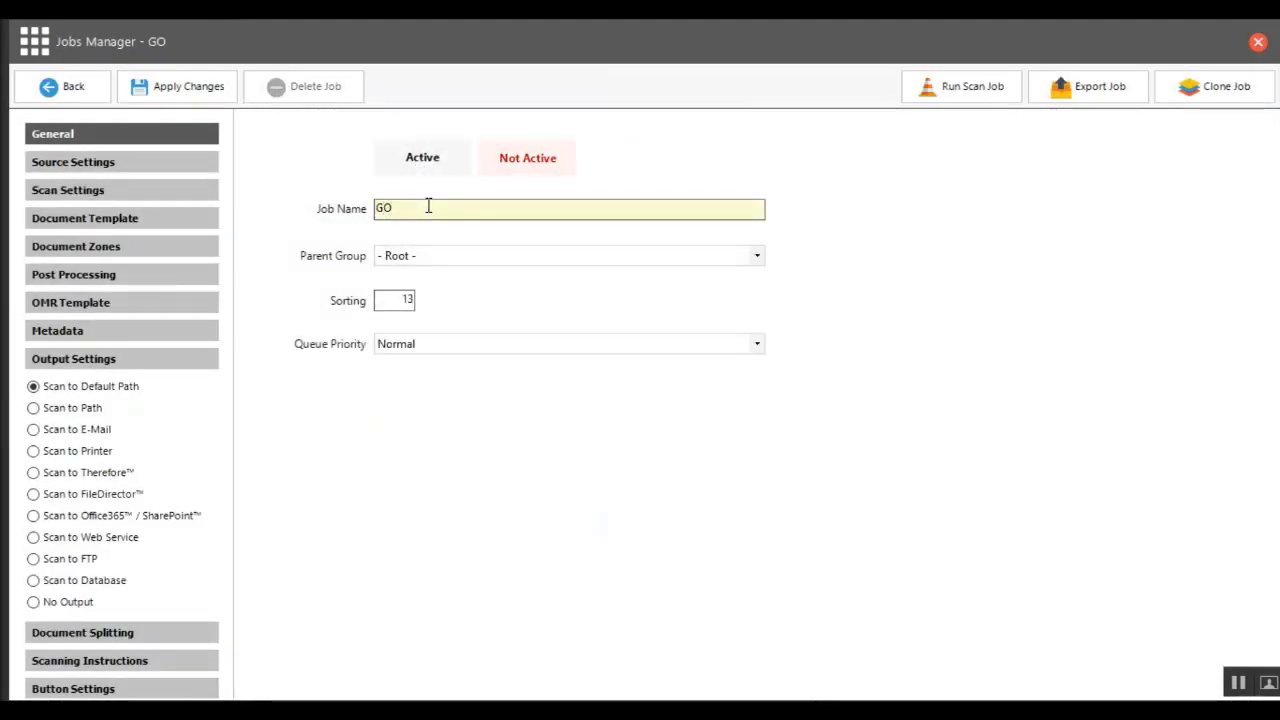
click(431, 164)
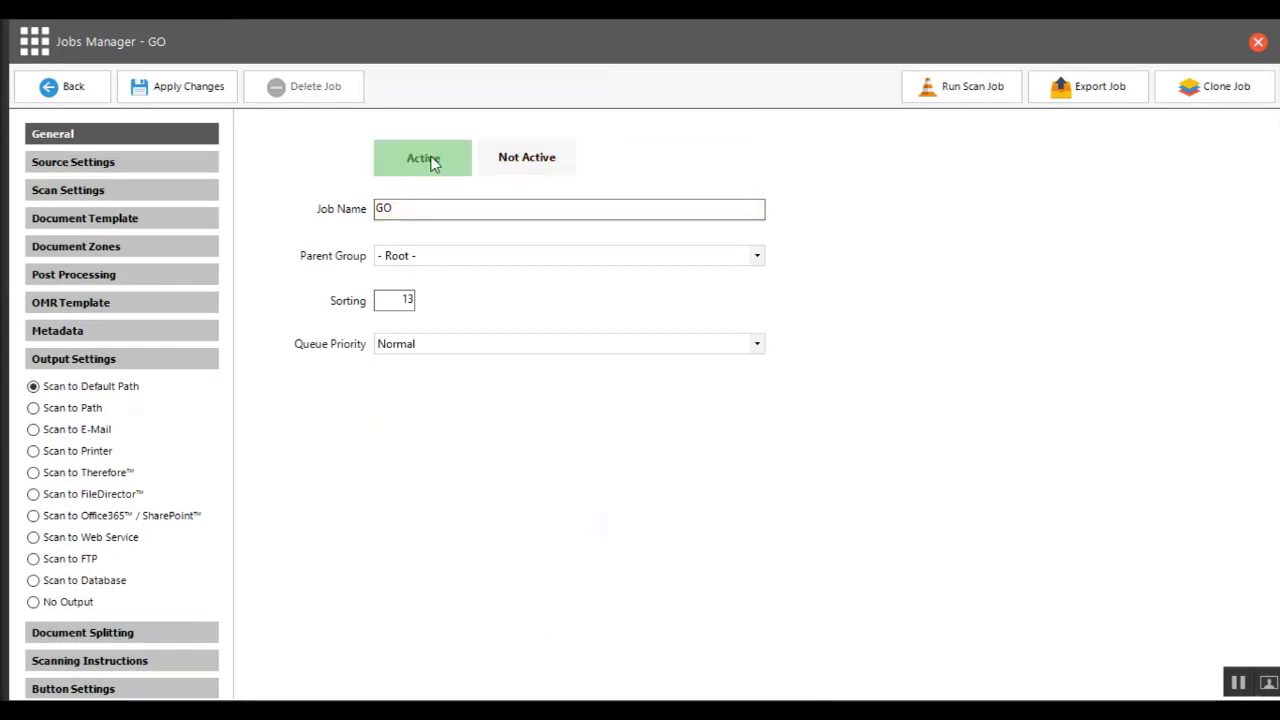
click(487, 259)
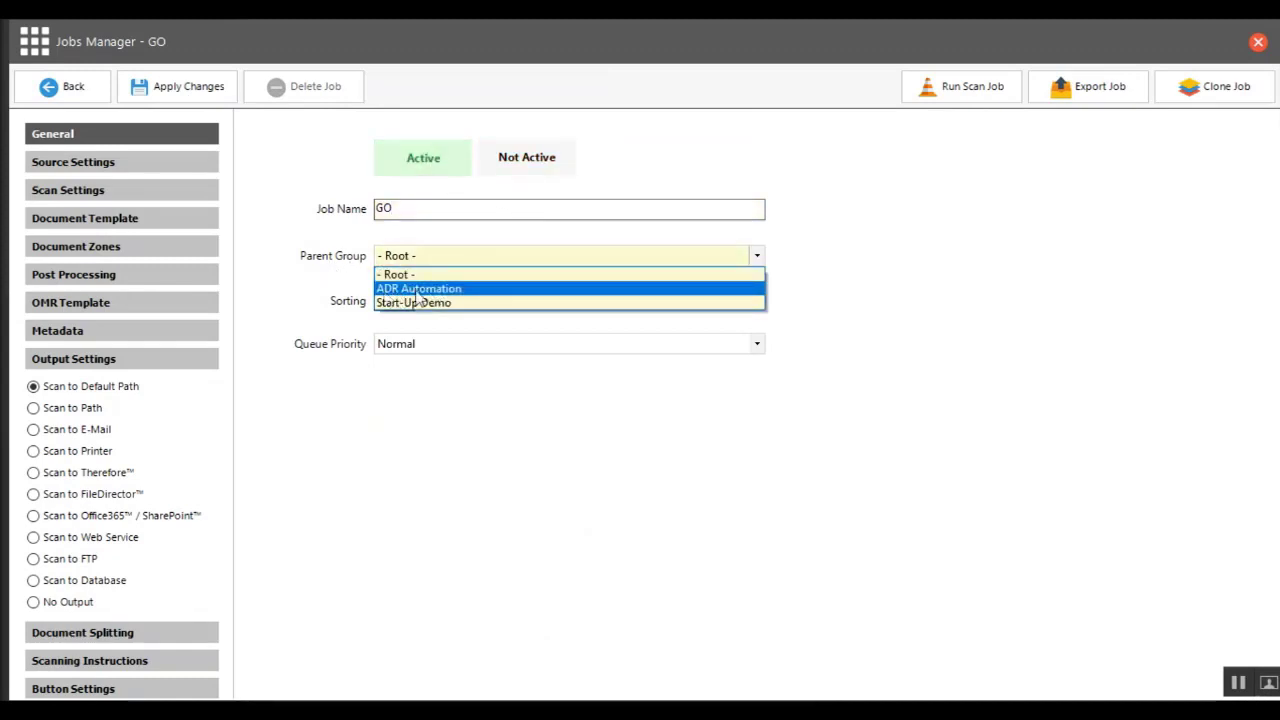
click(505, 289)
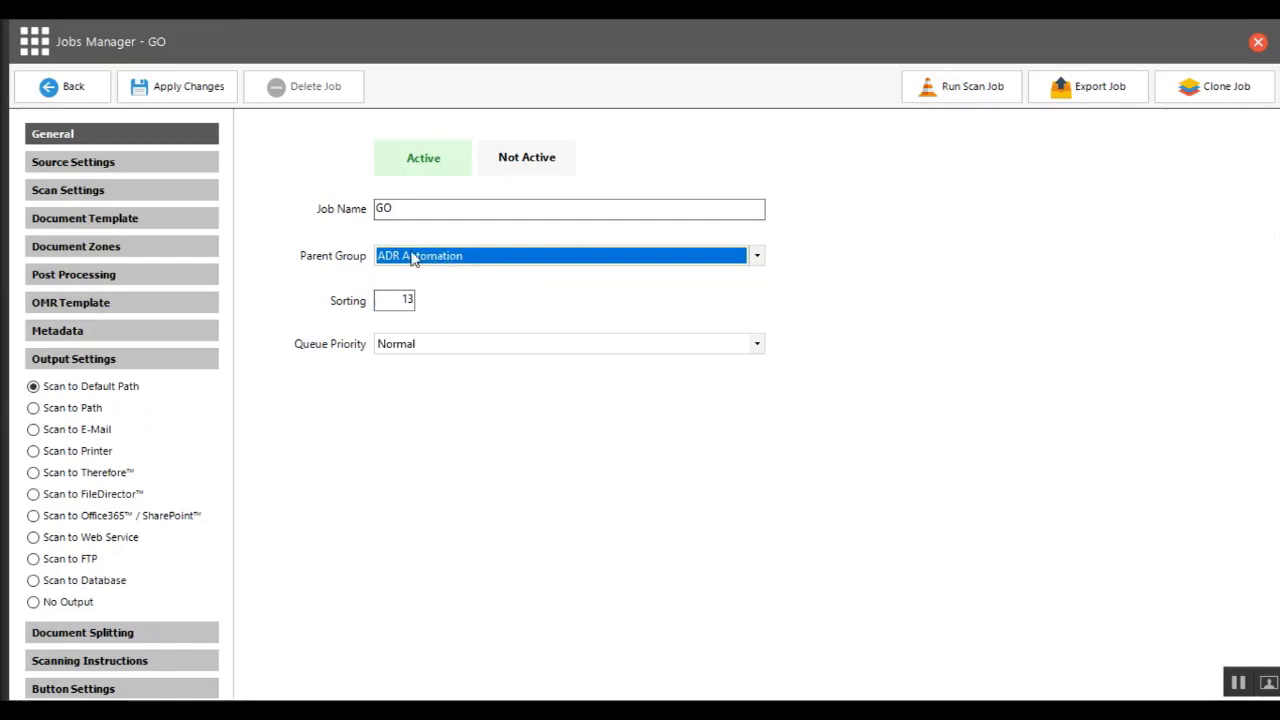
Load GO.pdf from the _InFolder folder as the GO job's document template.
click(191, 219)
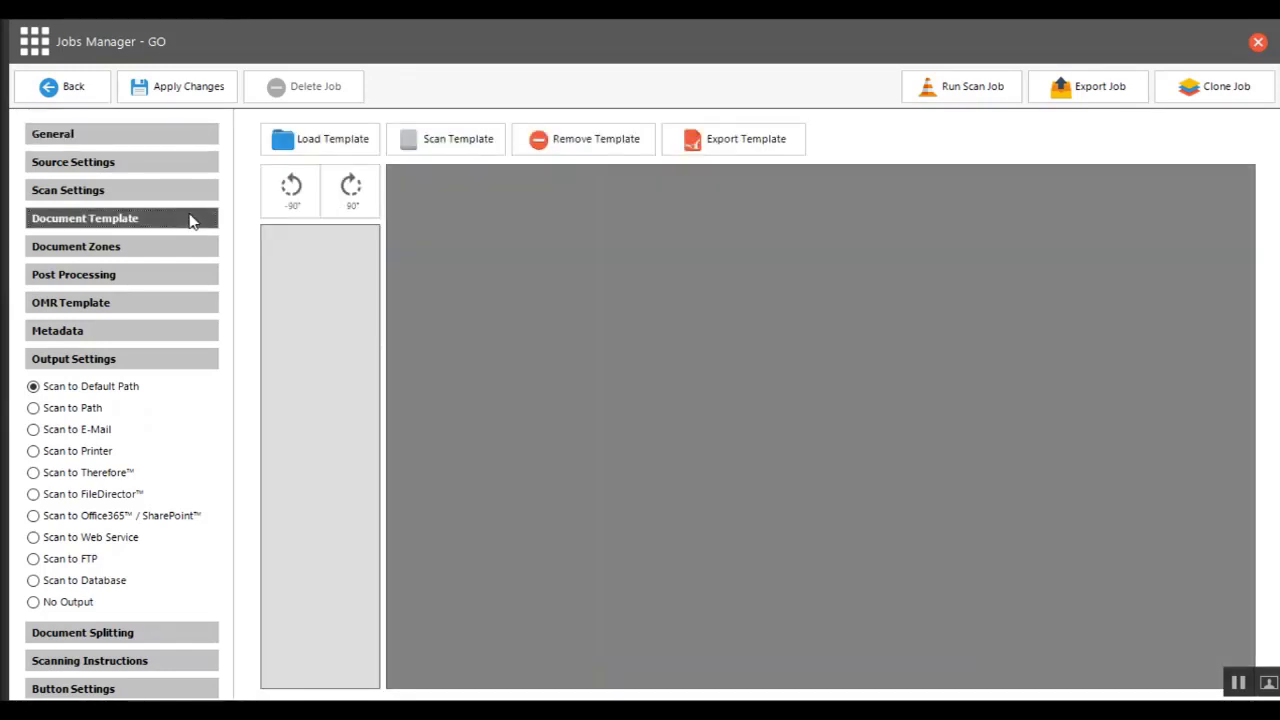
click(324, 141)
click(440, 315)
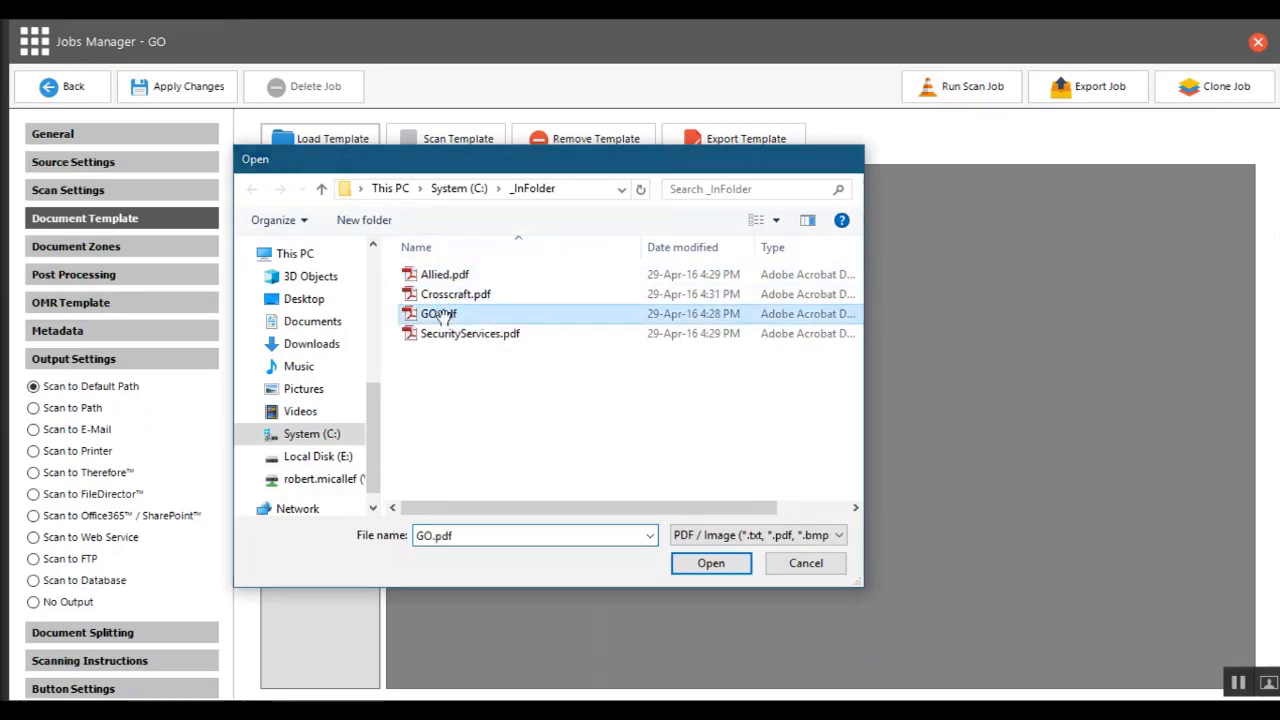
double_click(441, 315)
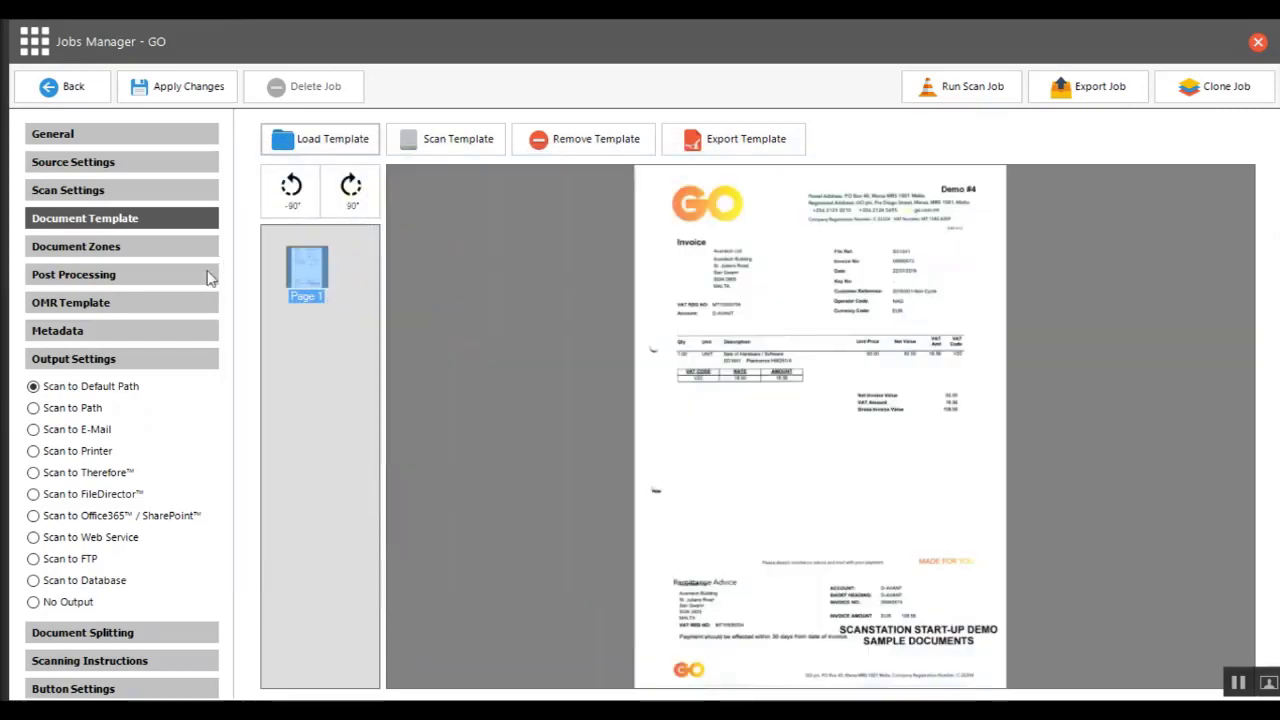
Add a main metadata field named InvoiceNo to the GO job.
click(153, 329)
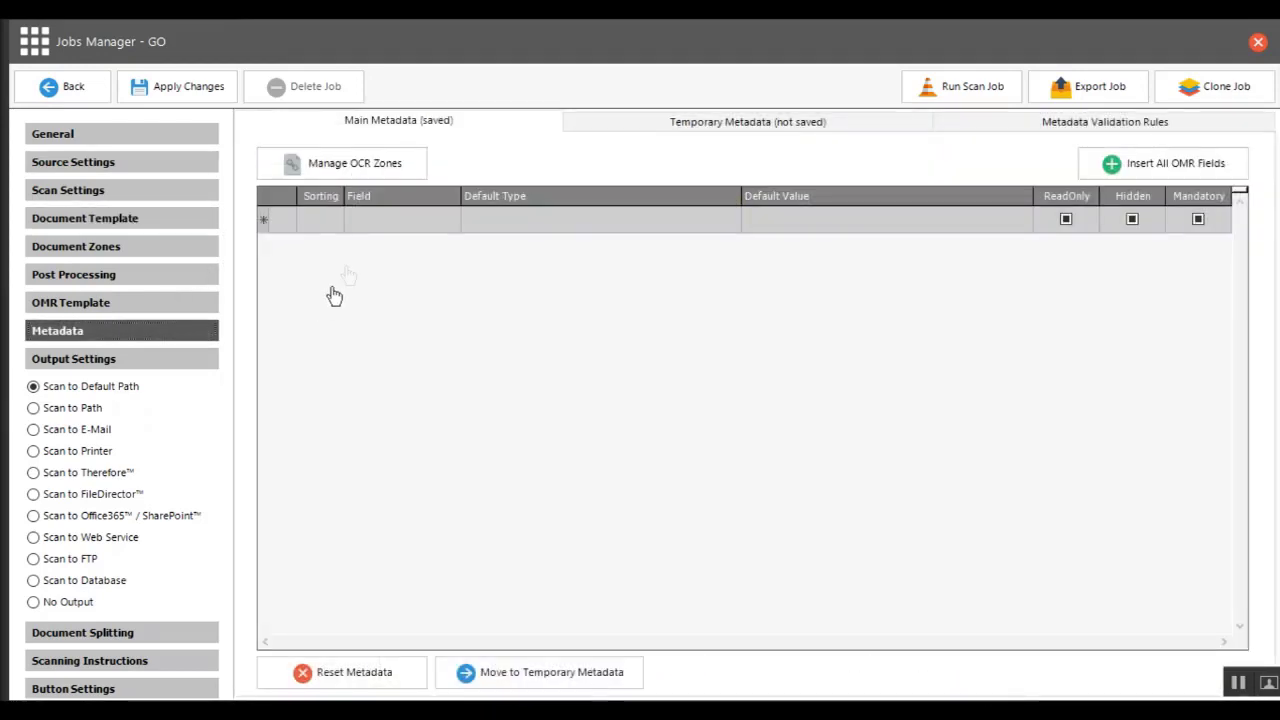
click(371, 222)
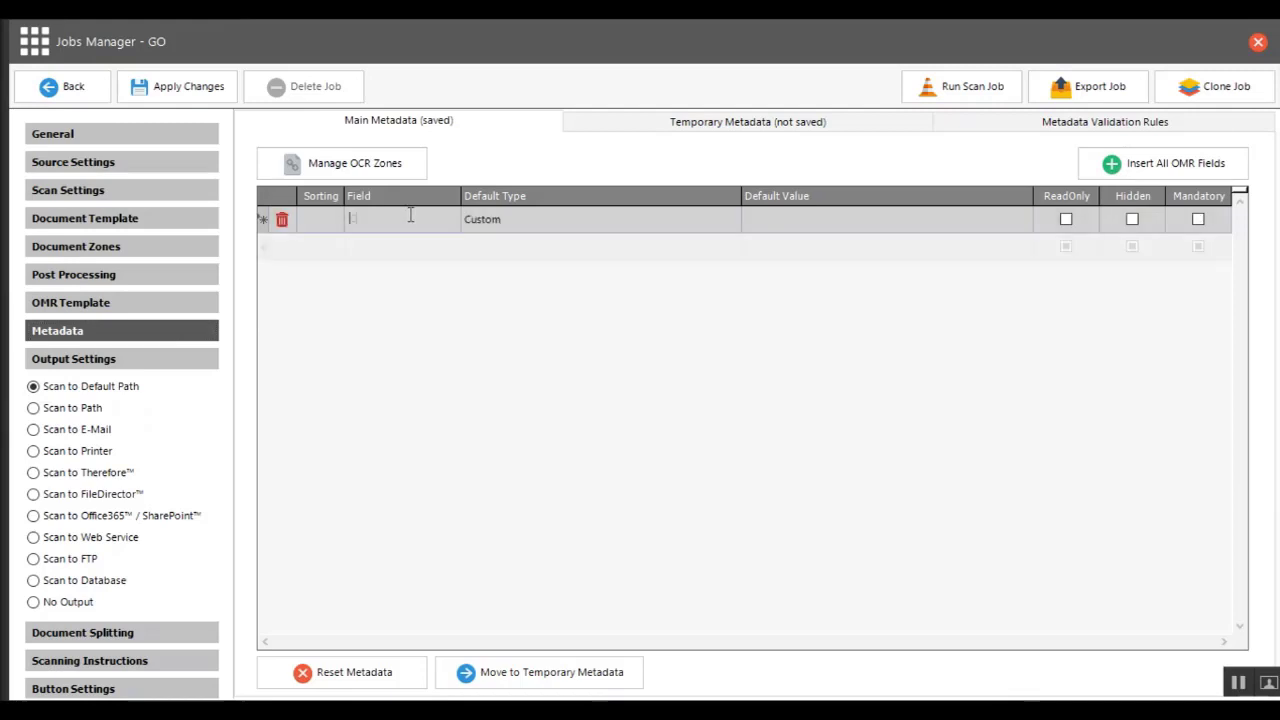
text(Custom)
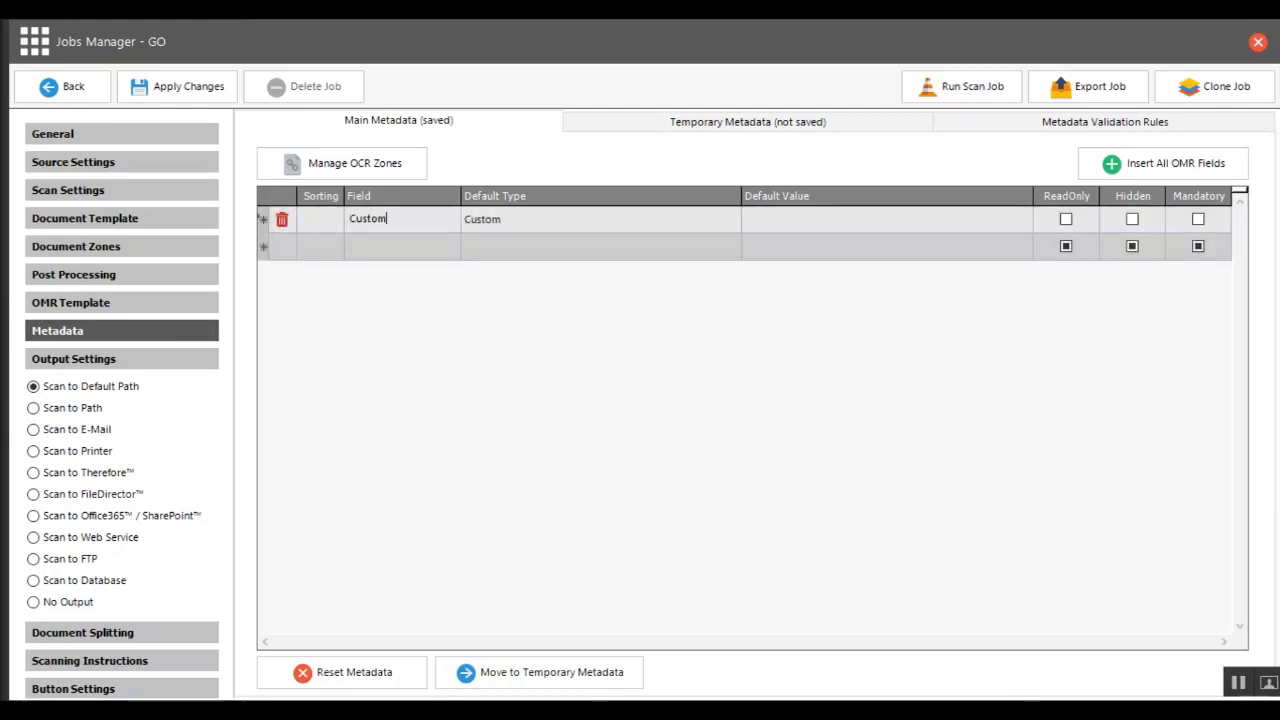
text(MetaData)
key(ctrl+a)
text(I)
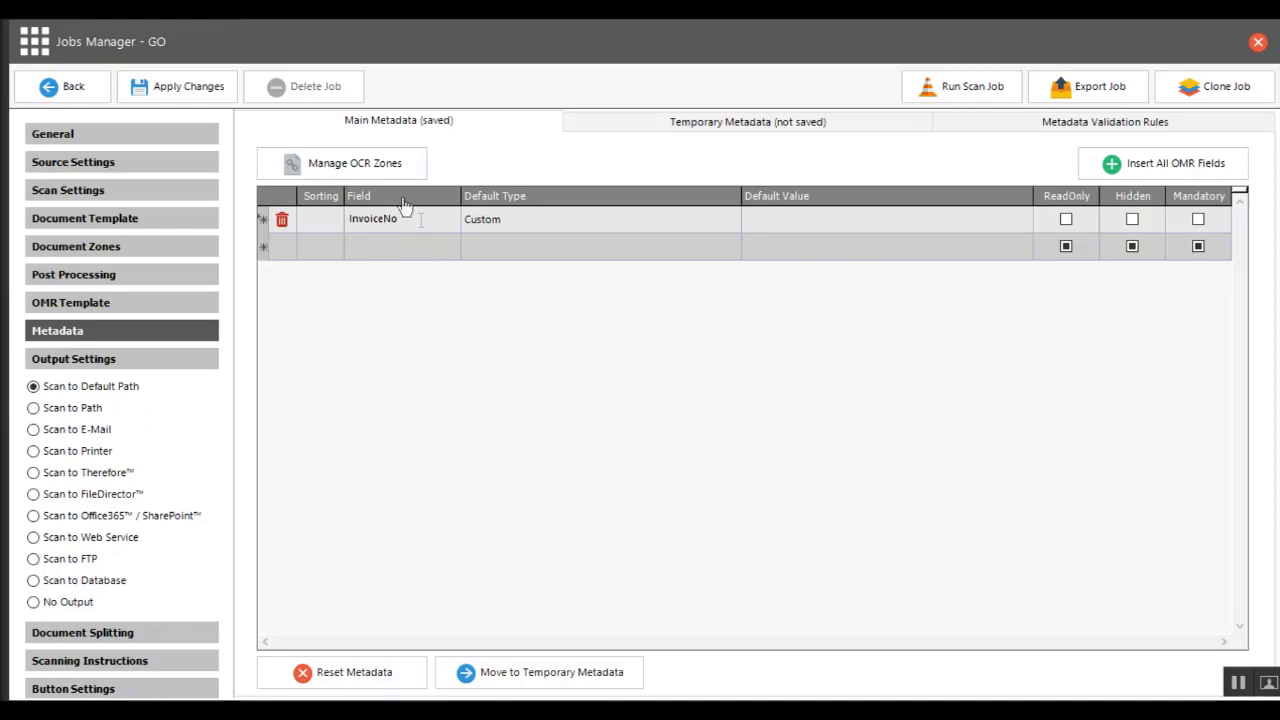
Draw an OCR zone around the invoice number value for the InvoiceNo field and set its OCR type to Numbers.
click(367, 165)
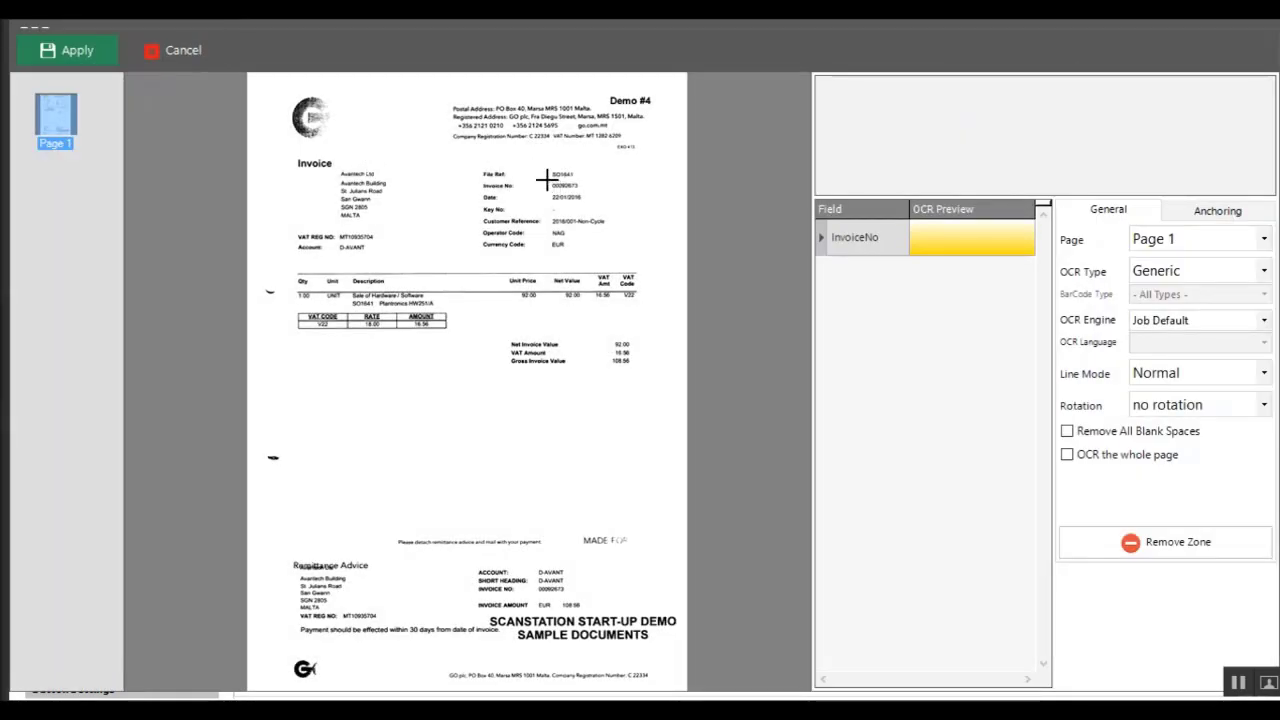
scroll(540, 182, up, 2)
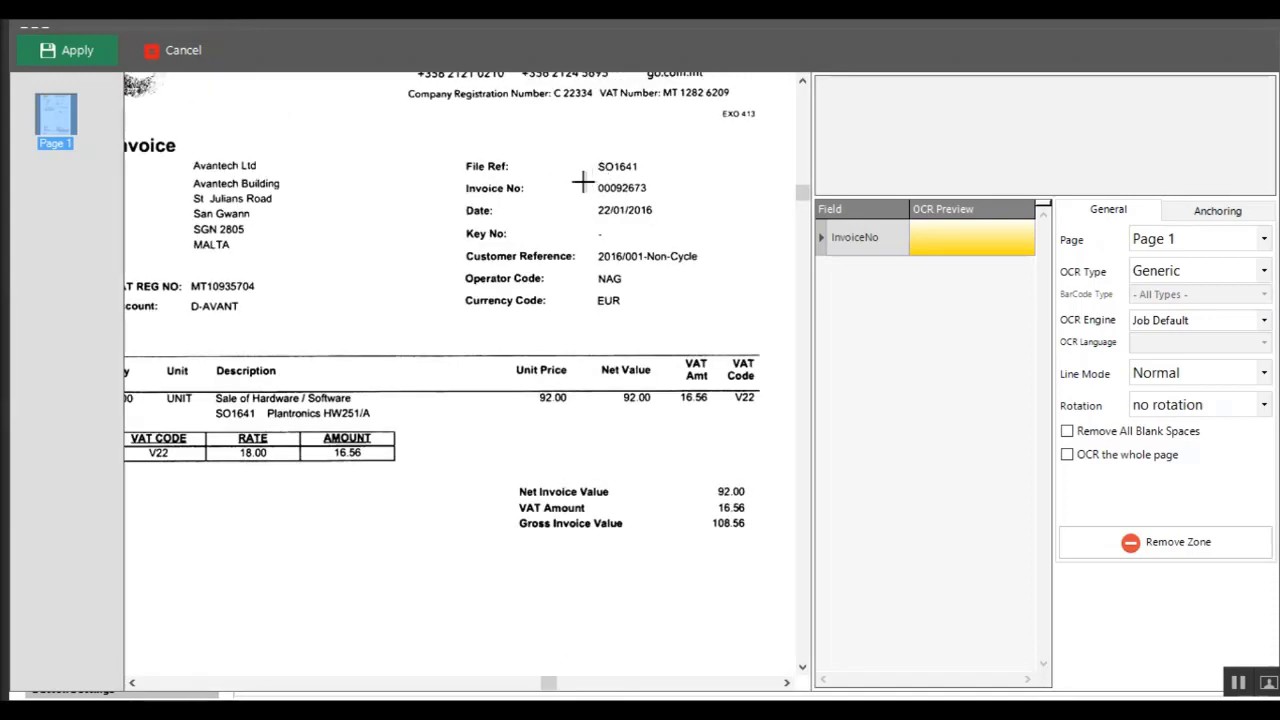
drag(578, 178, 681, 201)
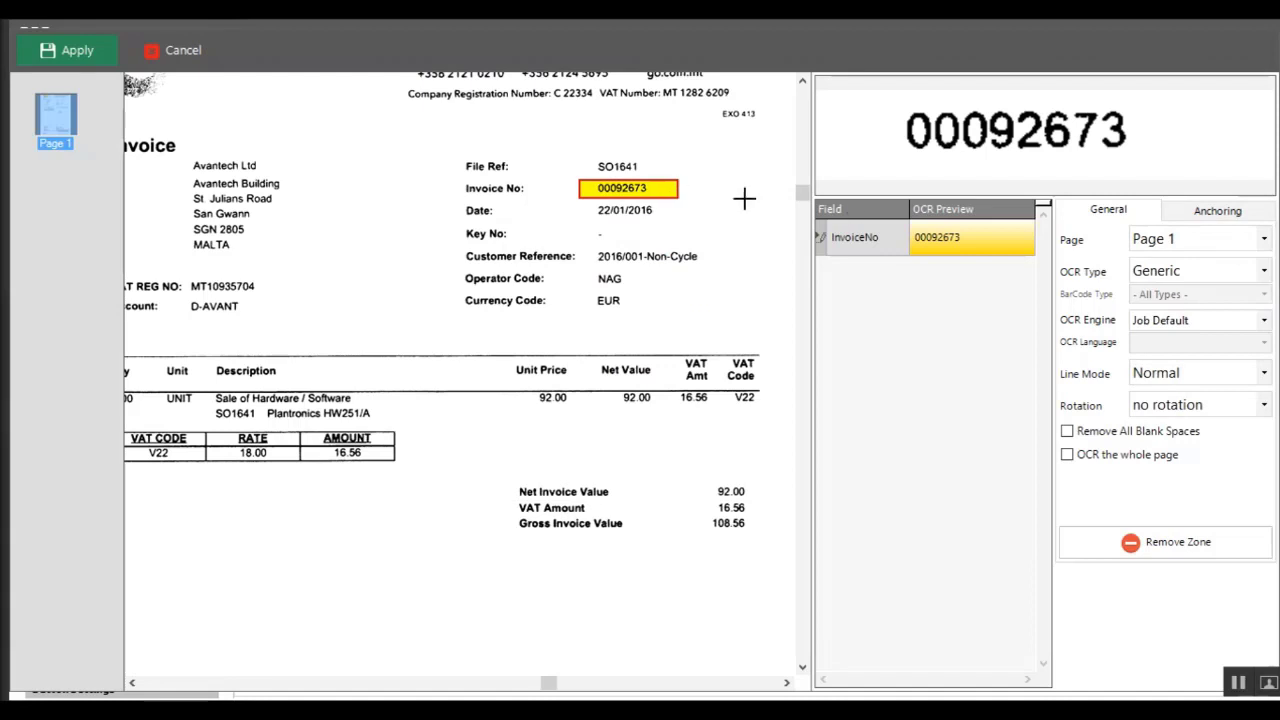
click(1185, 268)
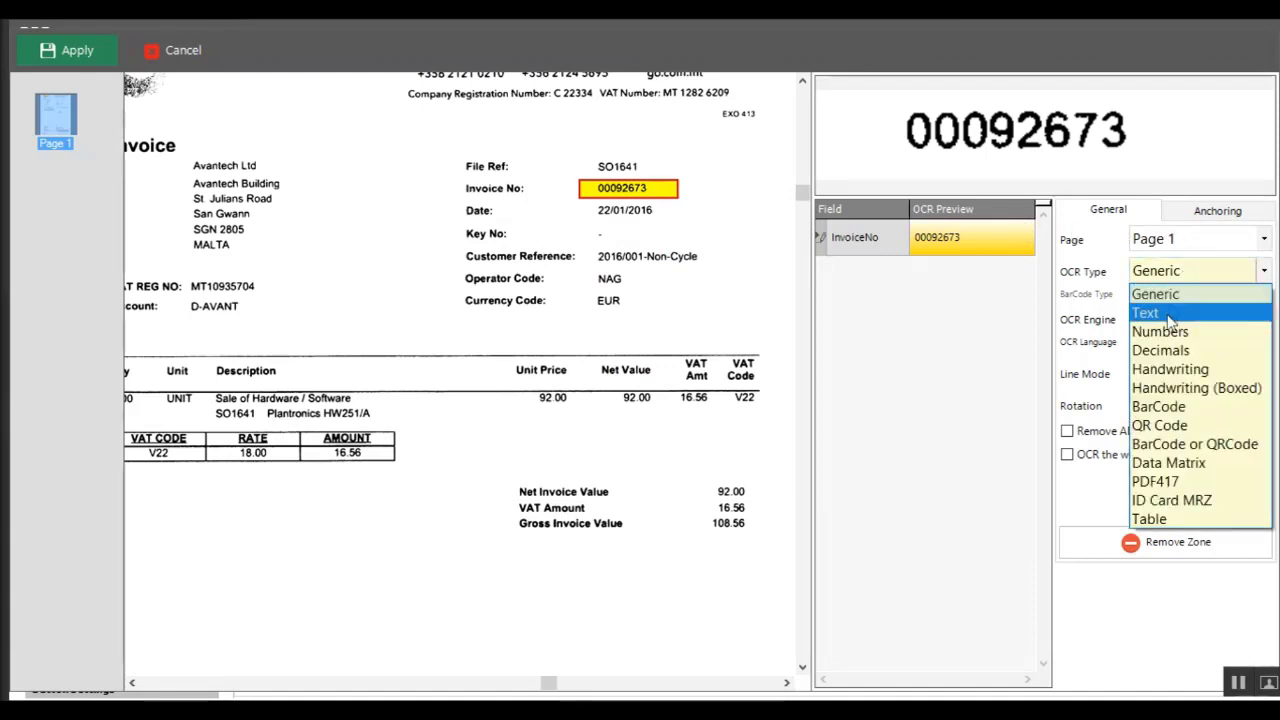
click(1166, 330)
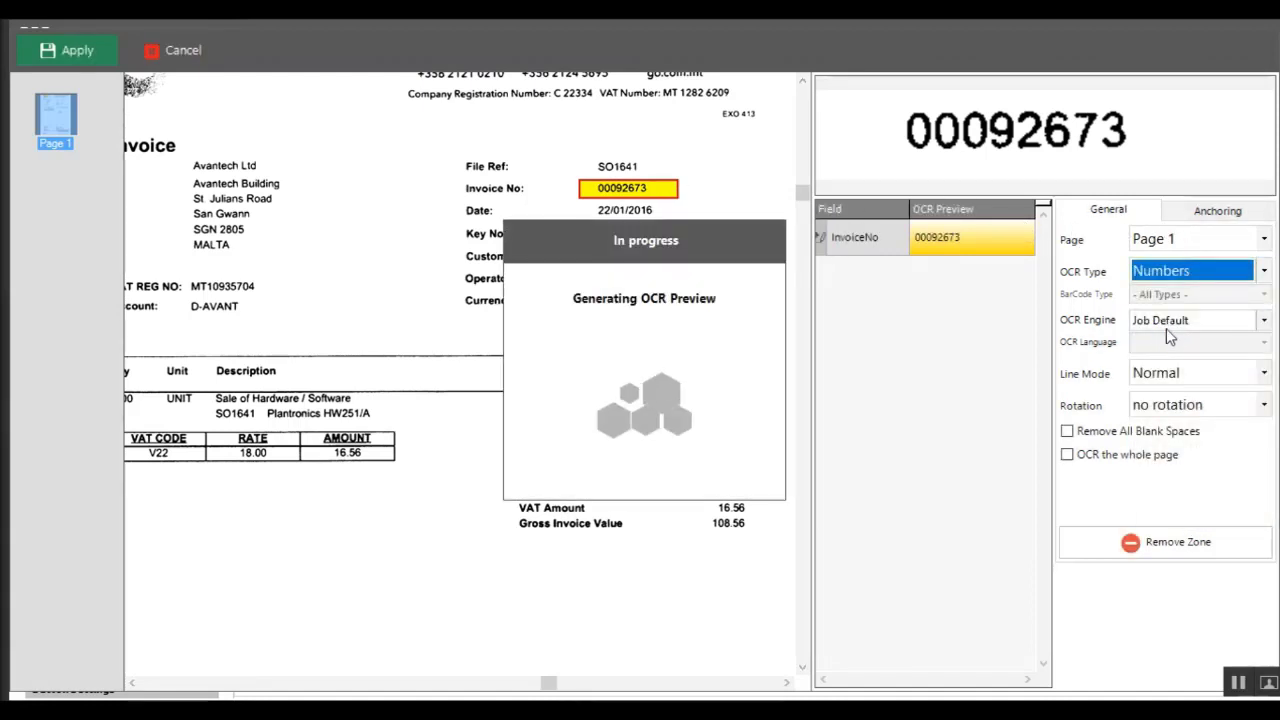
Anchor the InvoiceNo zone to the text "Invoice No", searched for in the Top-Right area, and update the anchor.
click(1193, 218)
click(1137, 237)
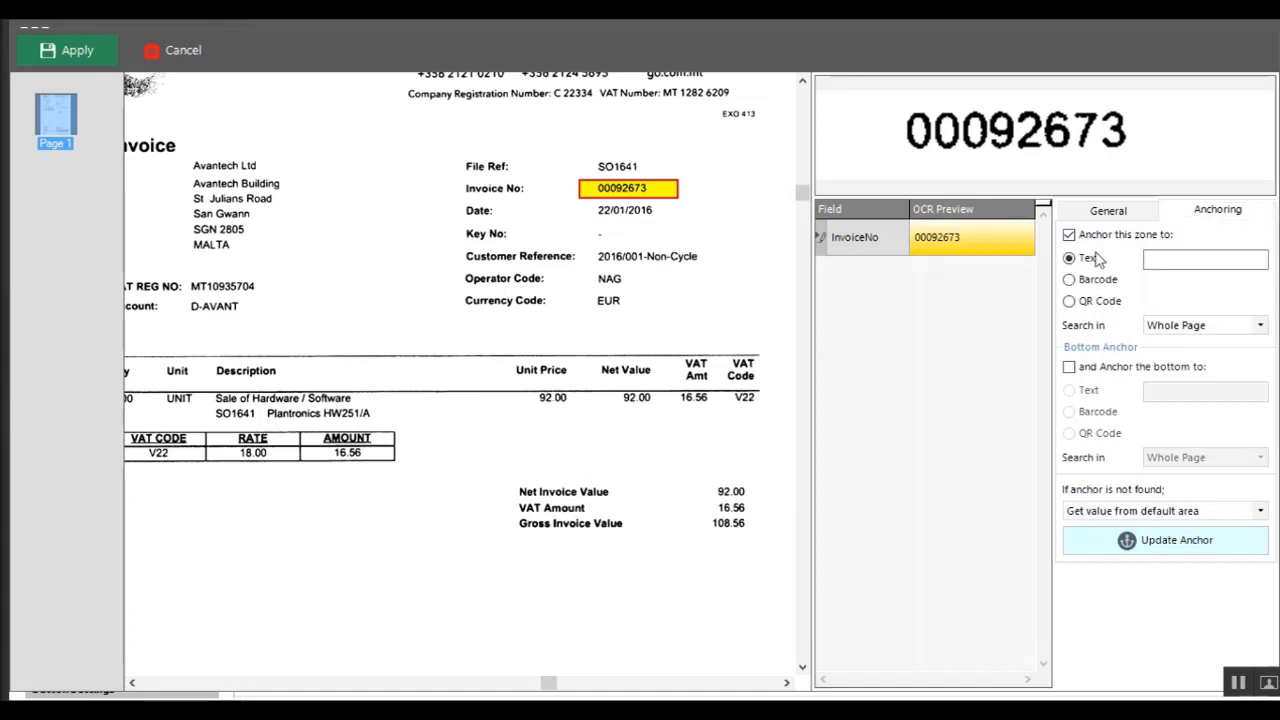
click(1150, 260)
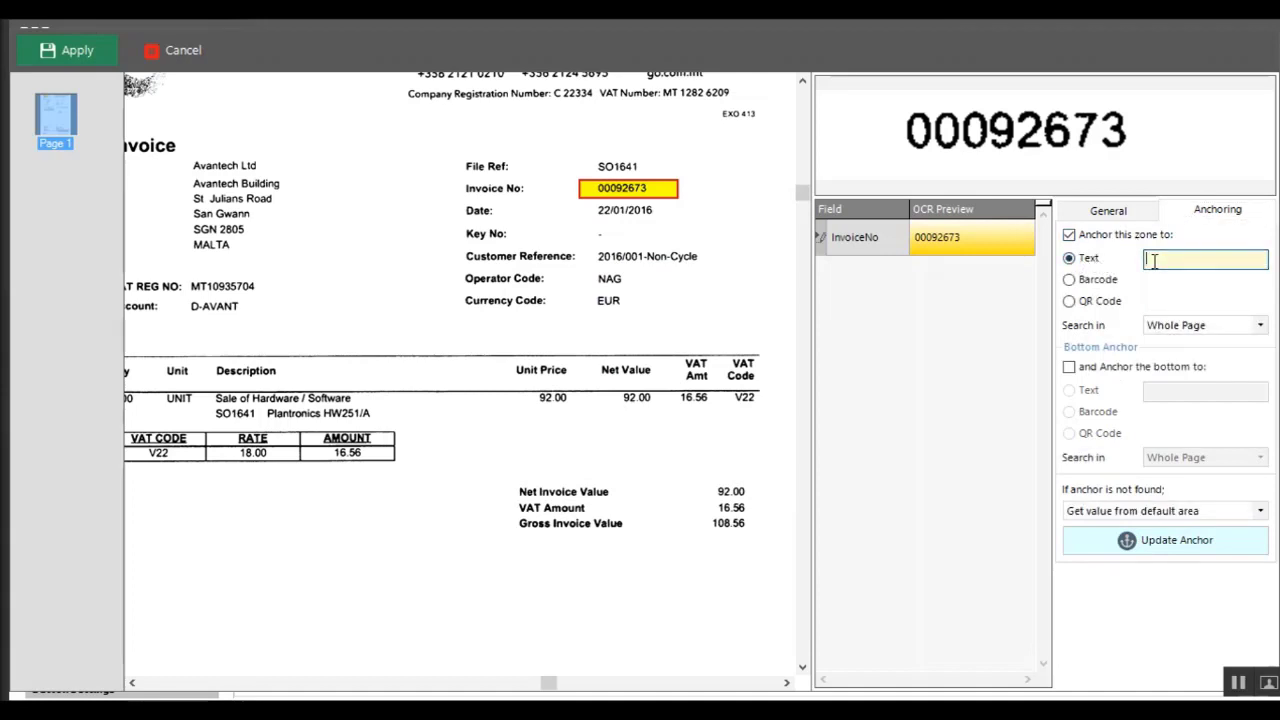
text(Invoice No)
click(1203, 327)
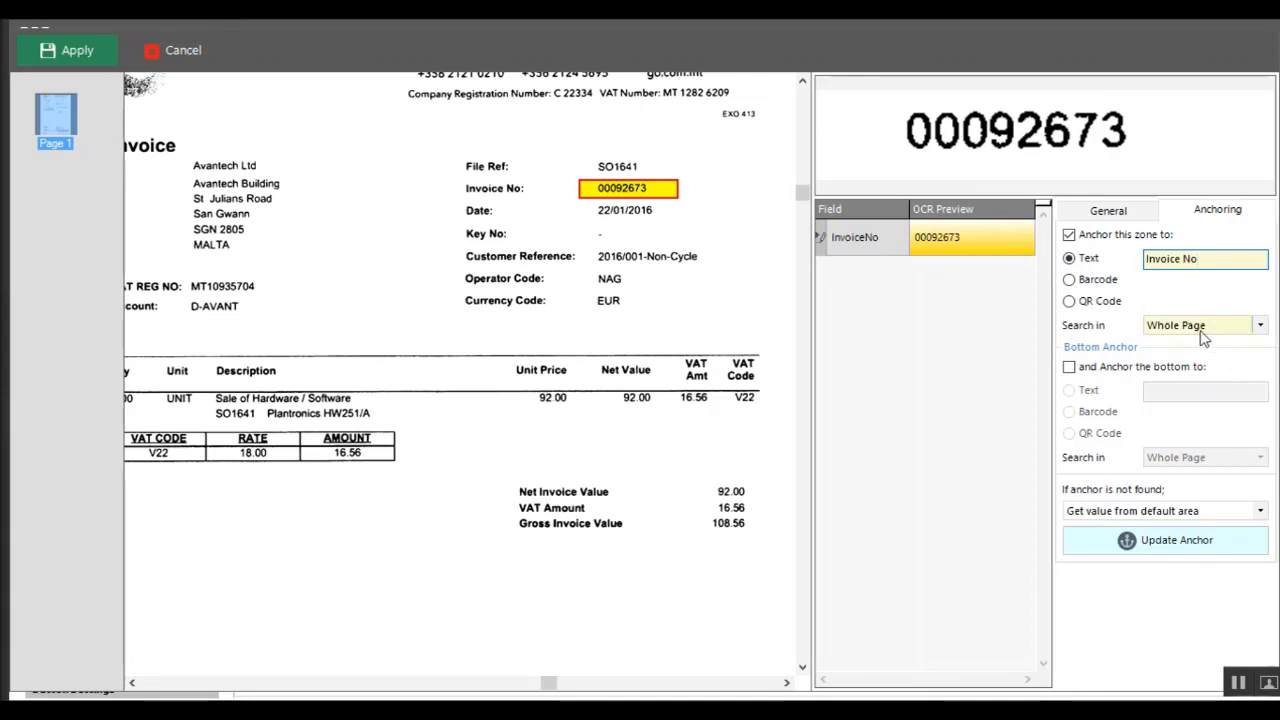
click(1183, 380)
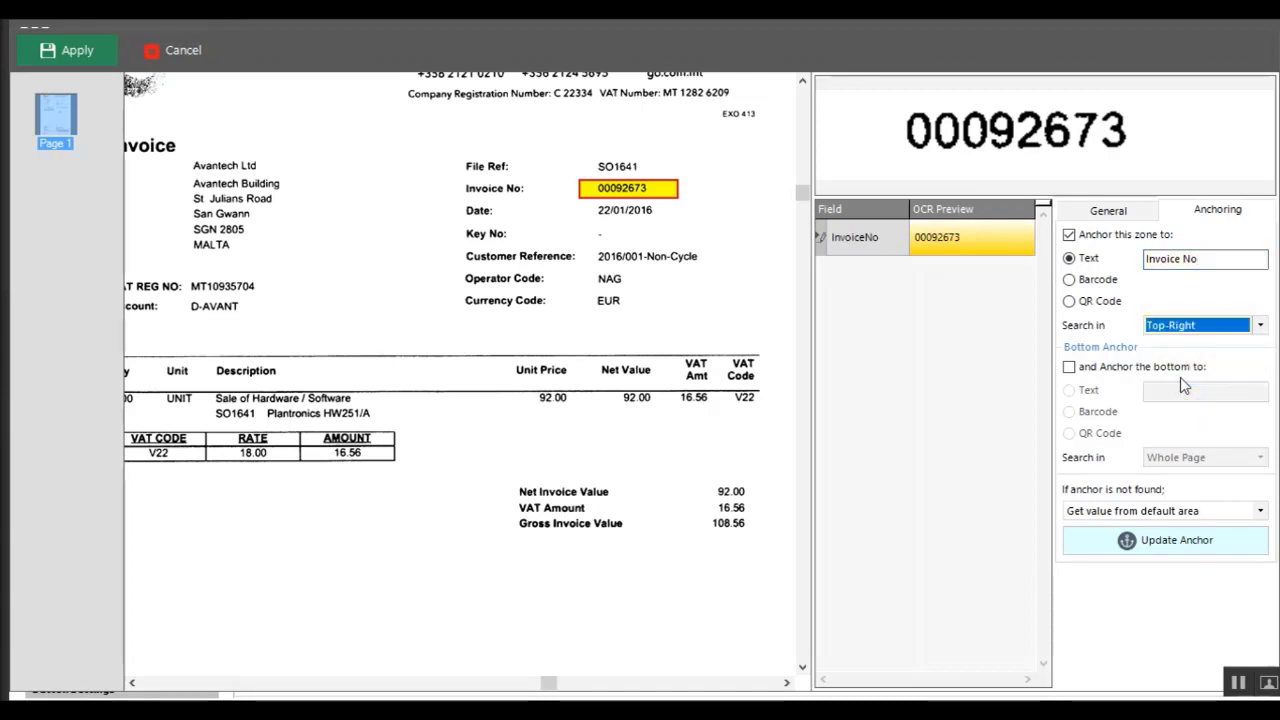
click(1148, 546)
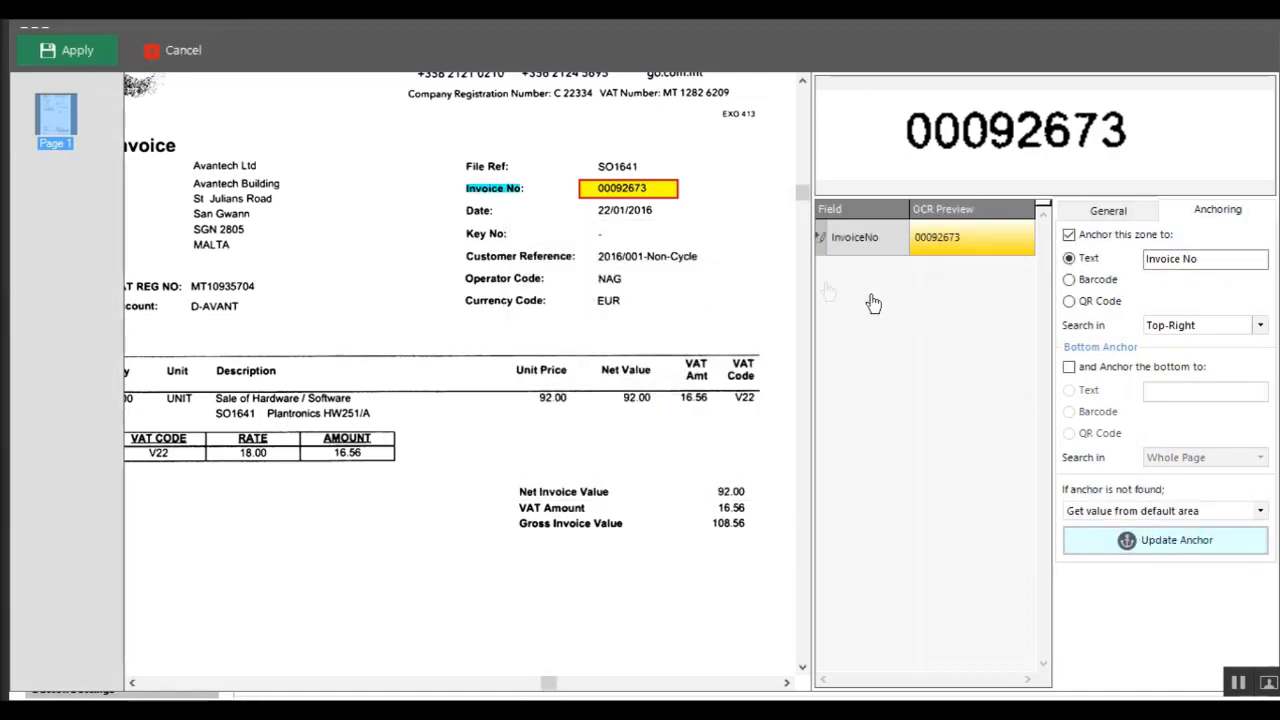
Apply the OCR zone setup, save the GO job's changes and return to the jobs list.
click(69, 51)
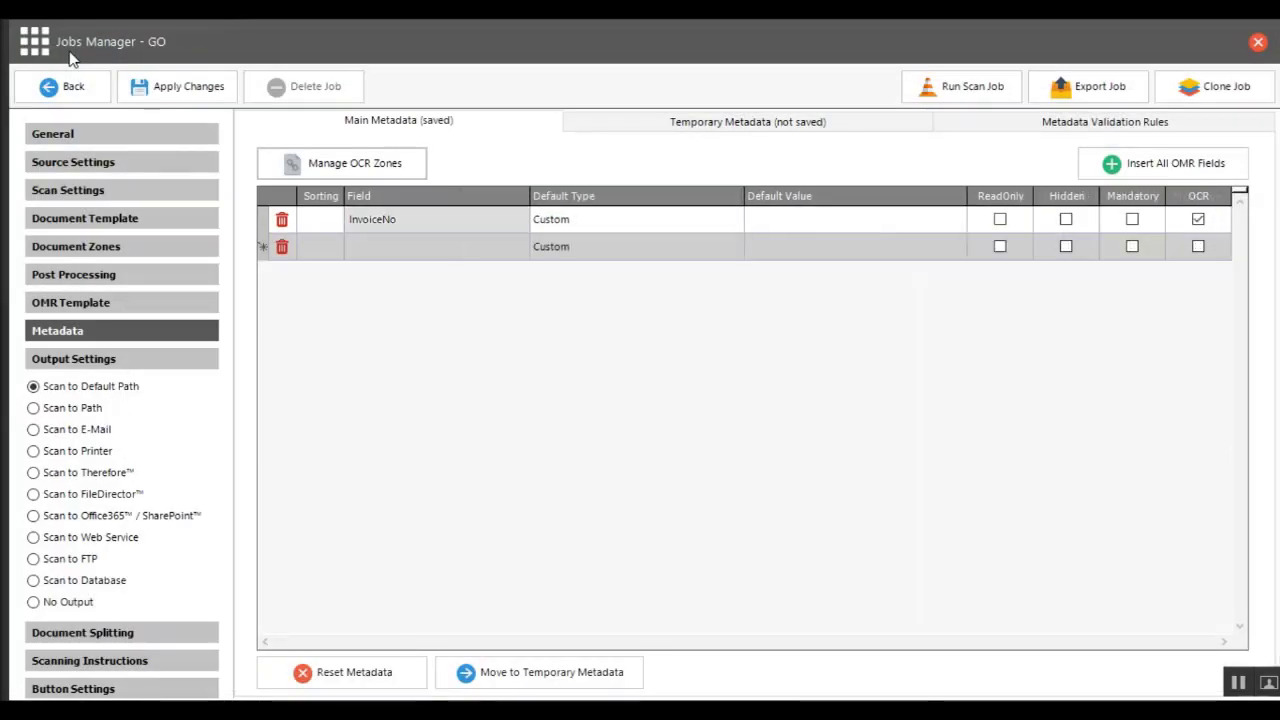
click(156, 94)
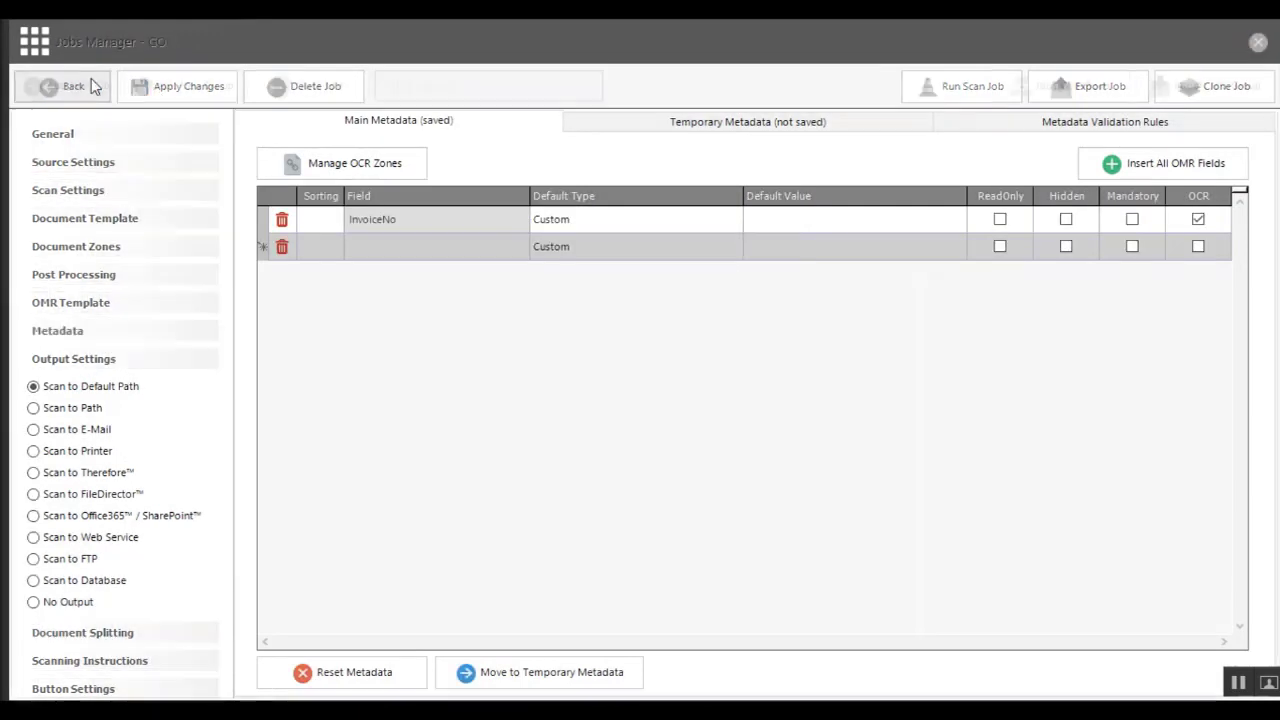
click(74, 86)
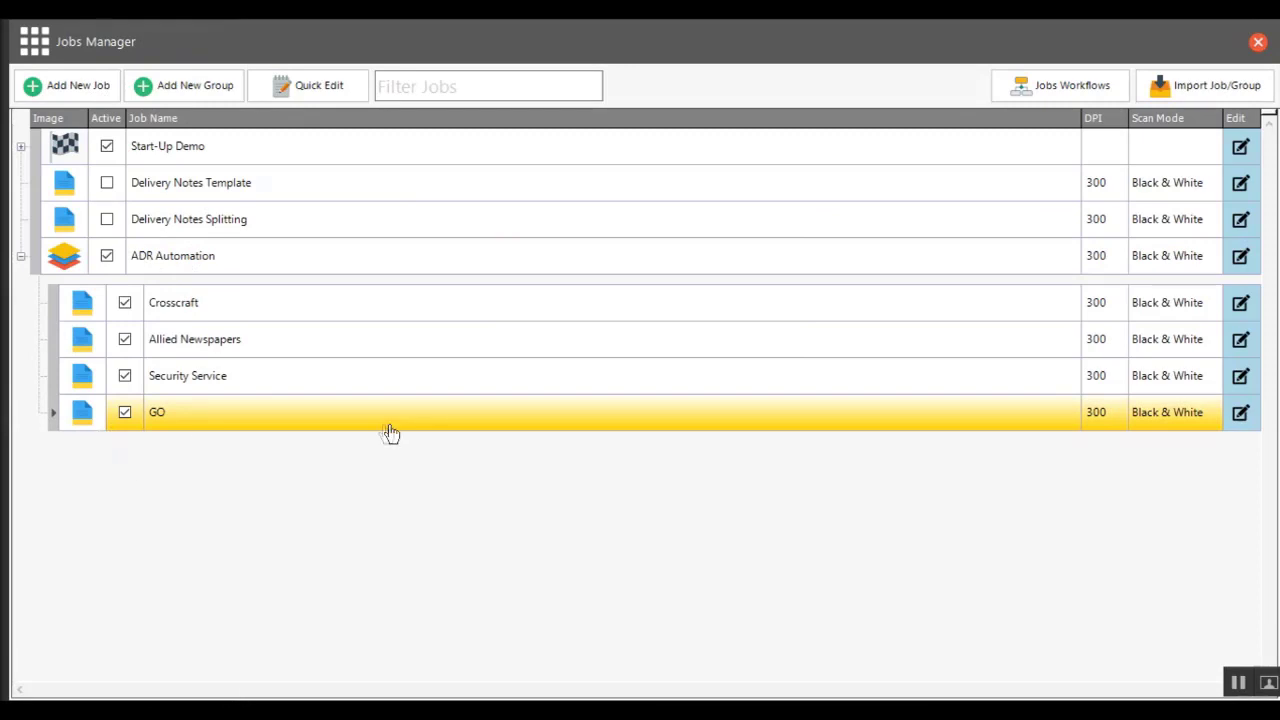
Add GO.pdf from the _InFolder folder as the GO job's ADR template image in the ADR Automation group.
click(1240, 258)
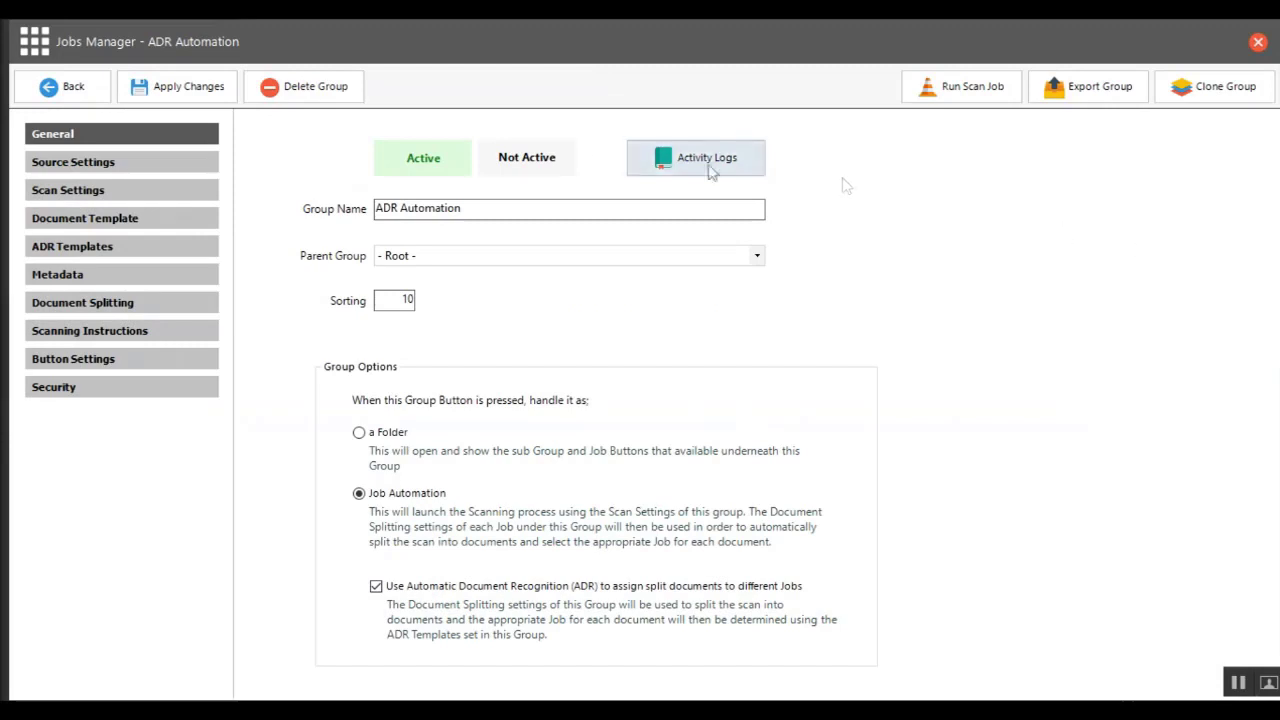
click(128, 258)
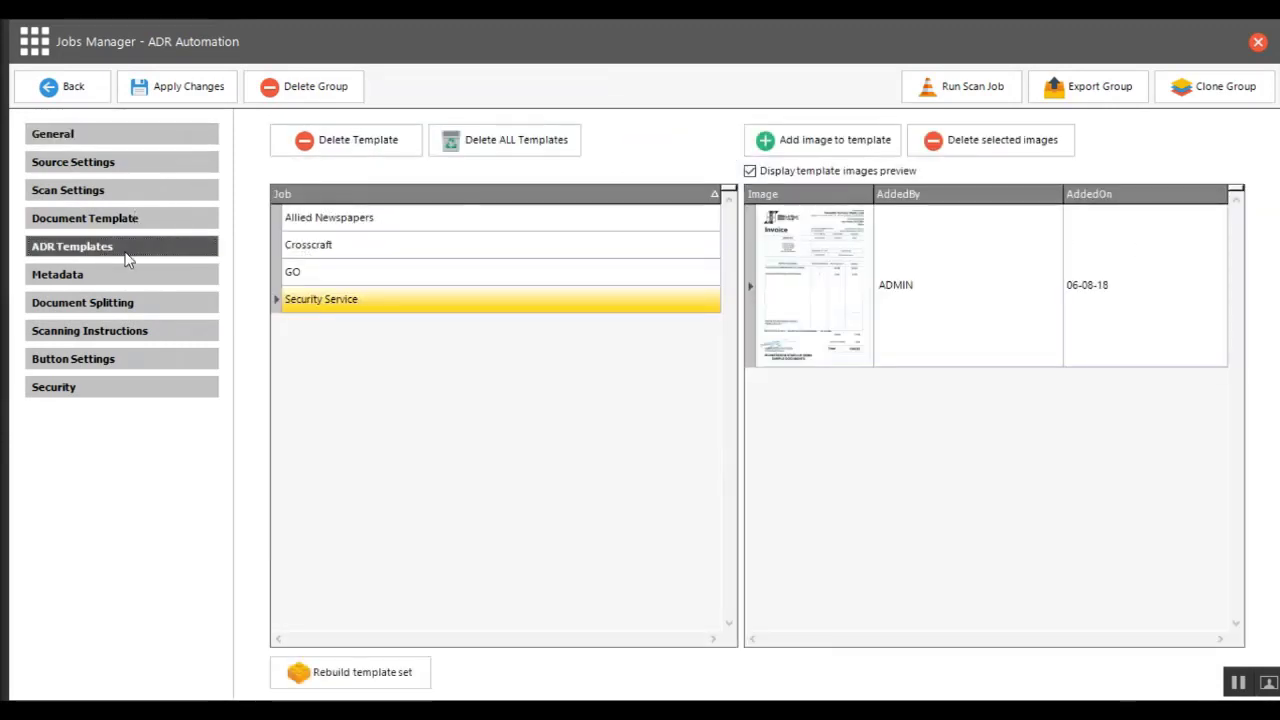
click(368, 279)
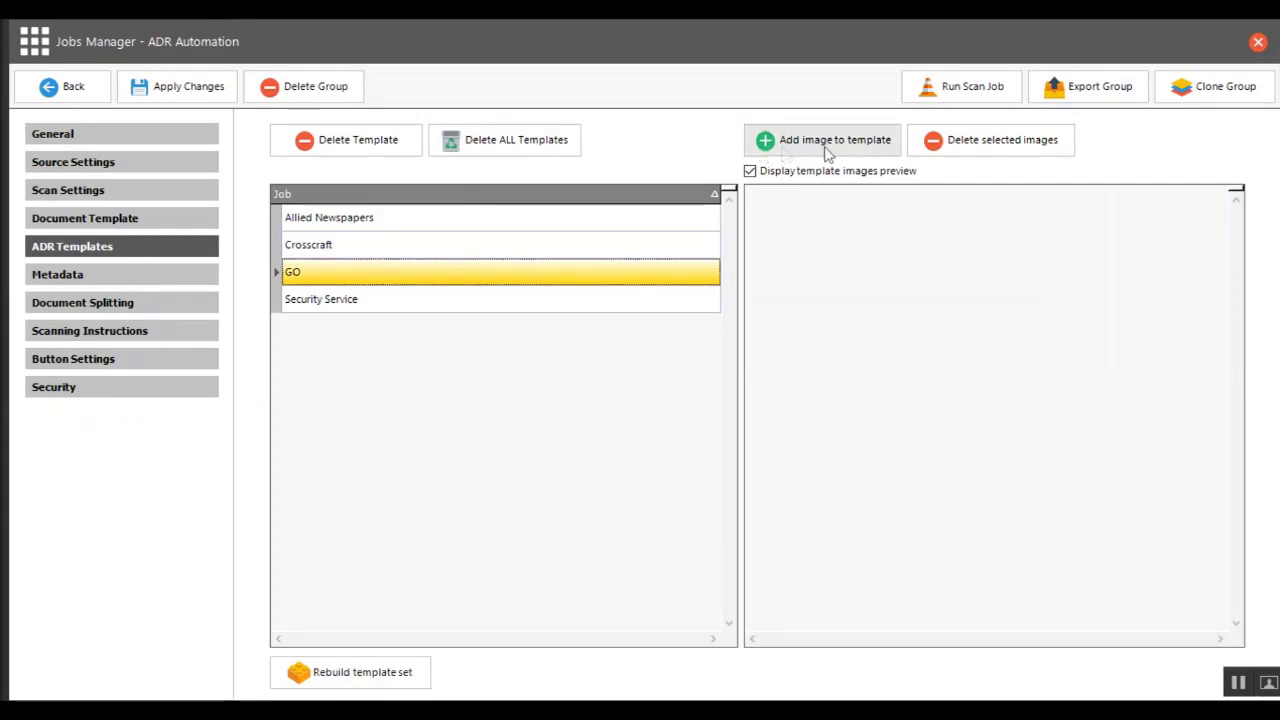
click(880, 152)
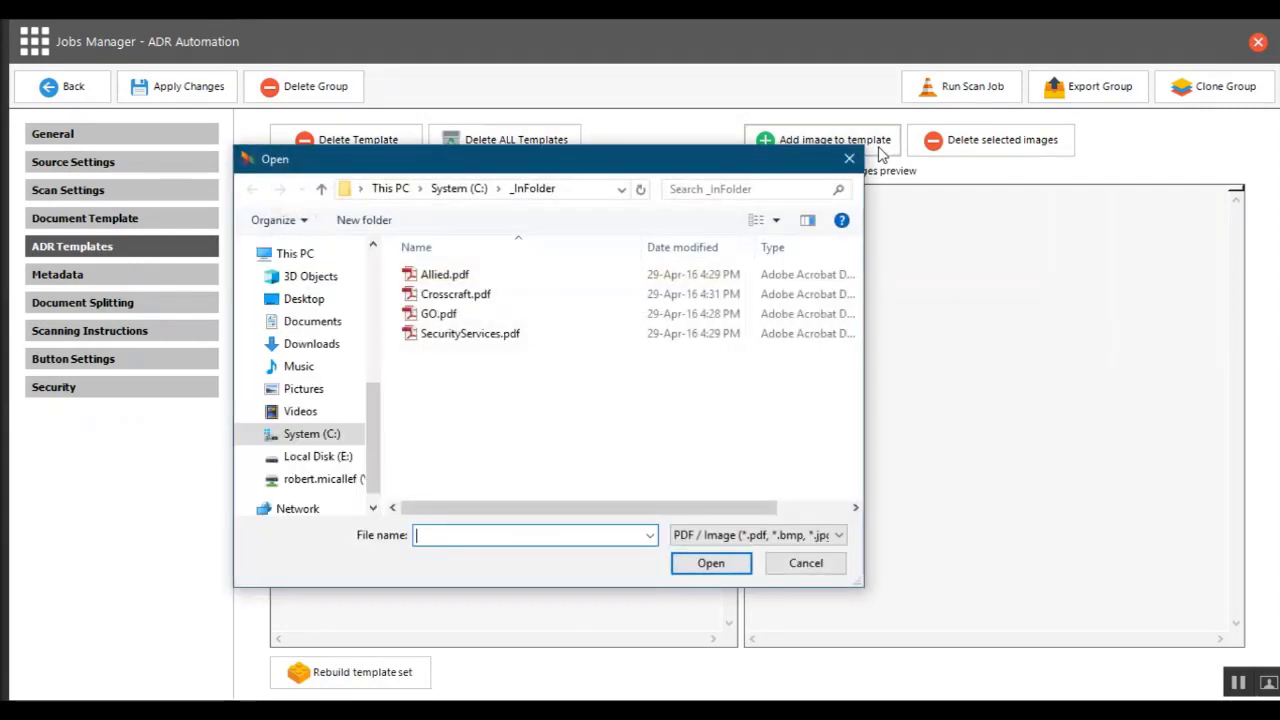
double_click(443, 313)
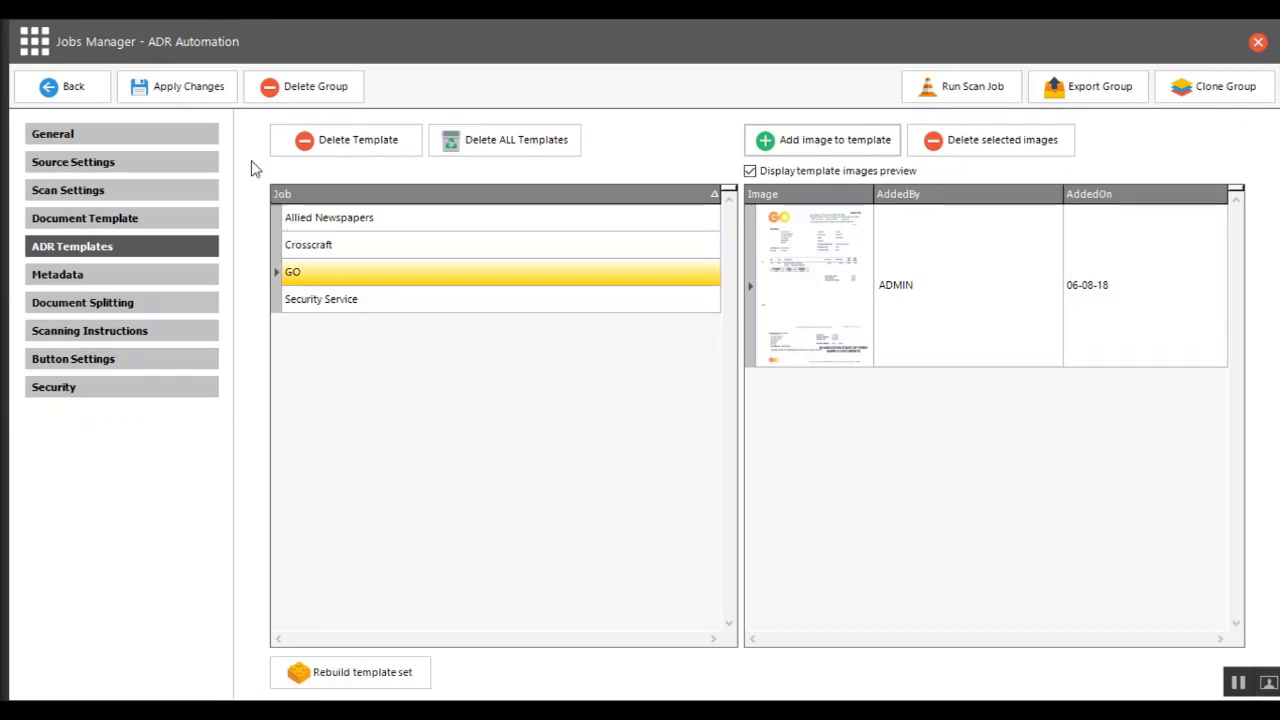
Save the ADR Automation group's changes, rebuild its template set and close the Jobs Manager.
click(190, 87)
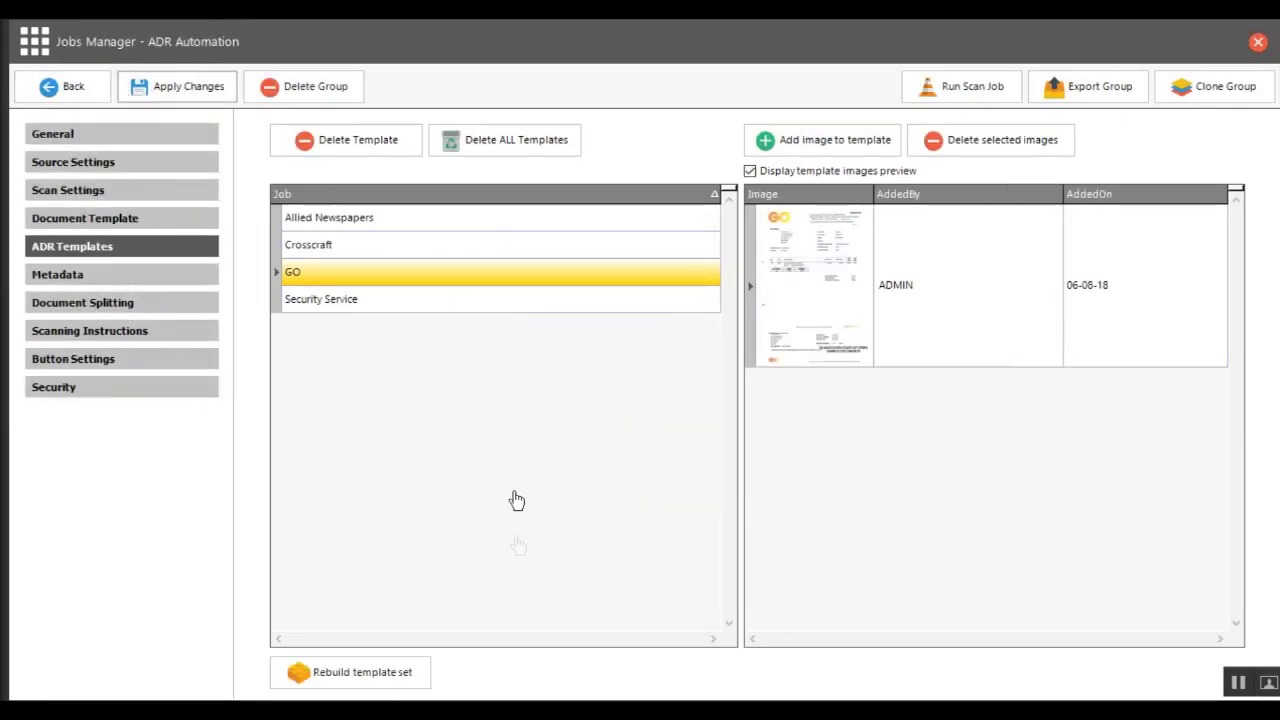
click(416, 684)
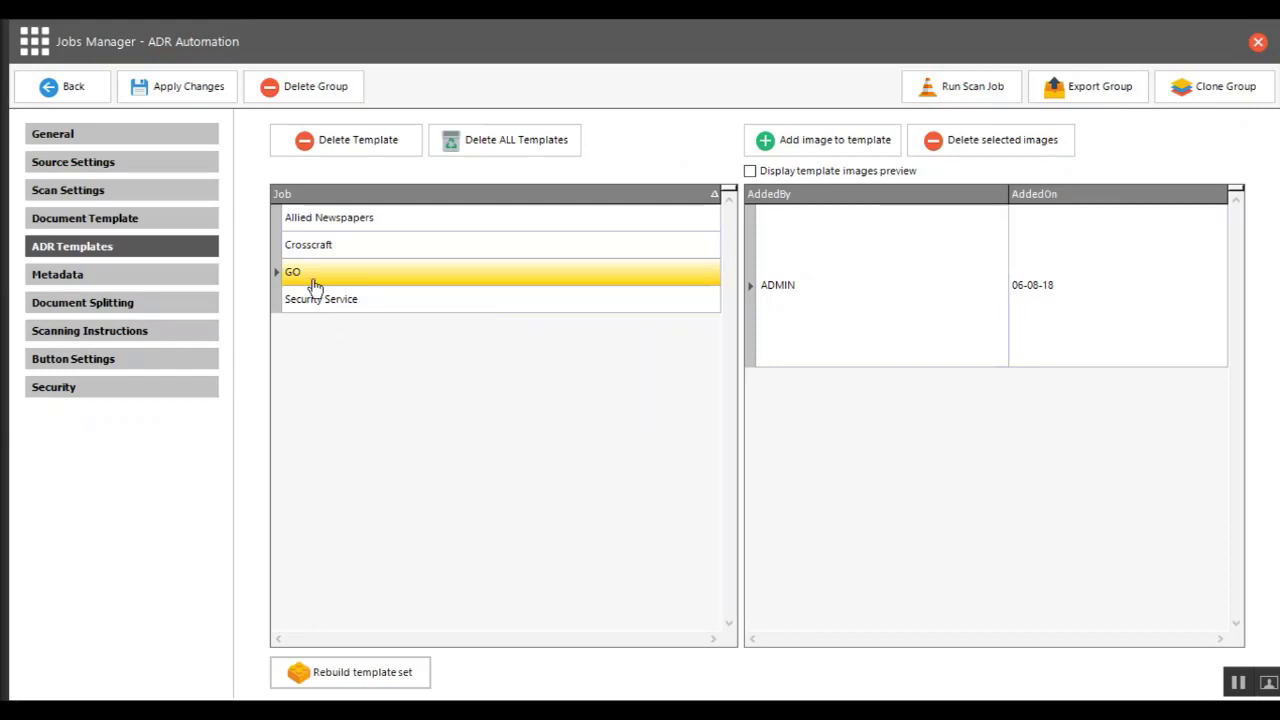
click(70, 88)
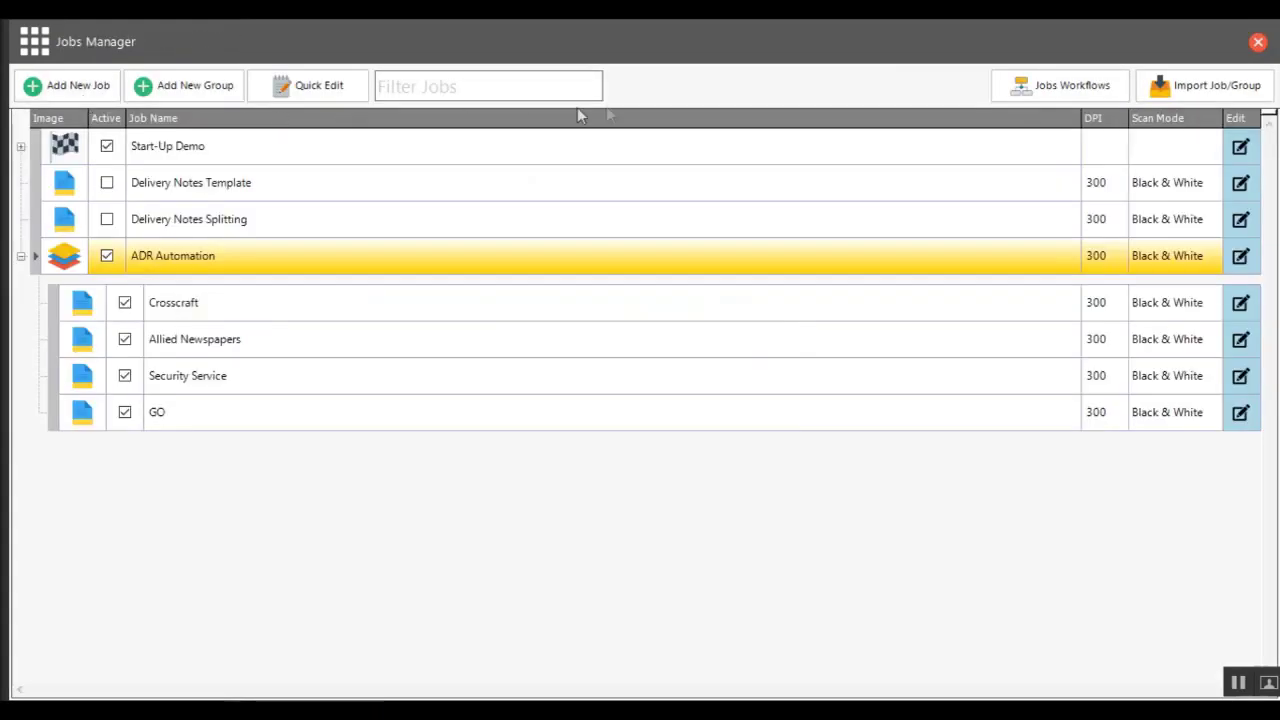
click(1258, 42)
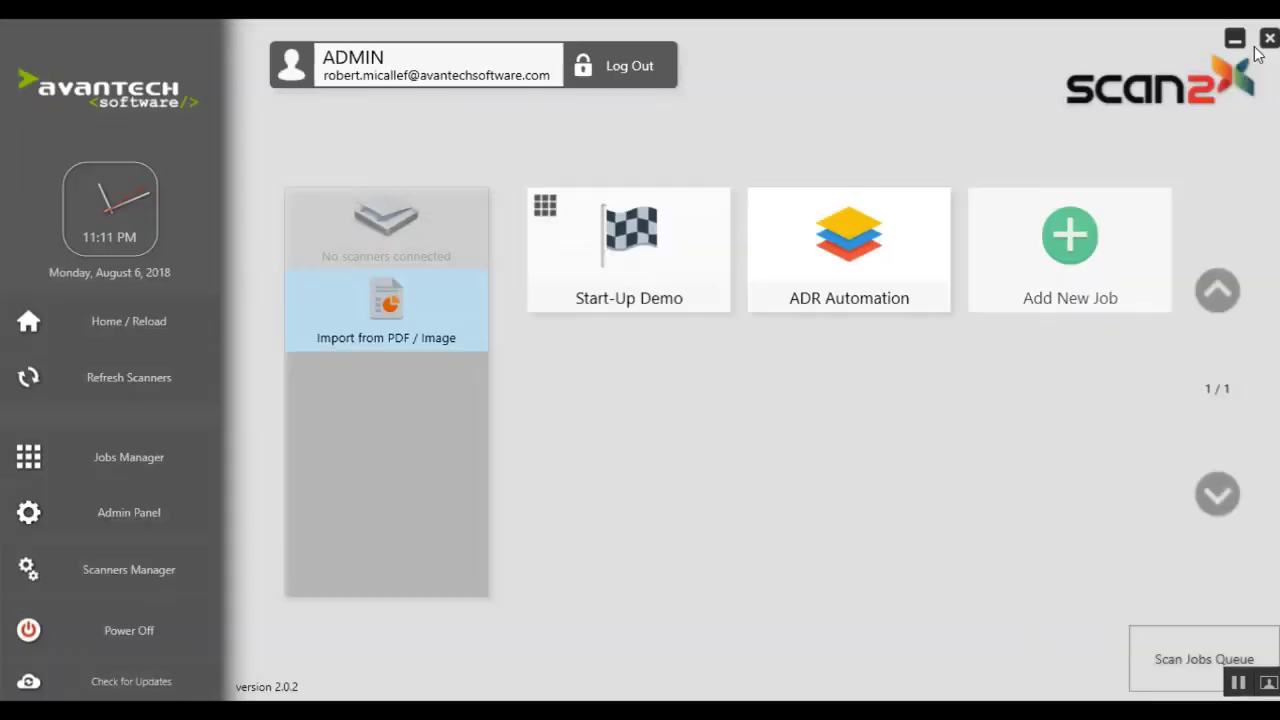
Run ADR Automation on all four PDFs in _InFolder, using the advanced import for multiple files.
click(800, 242)
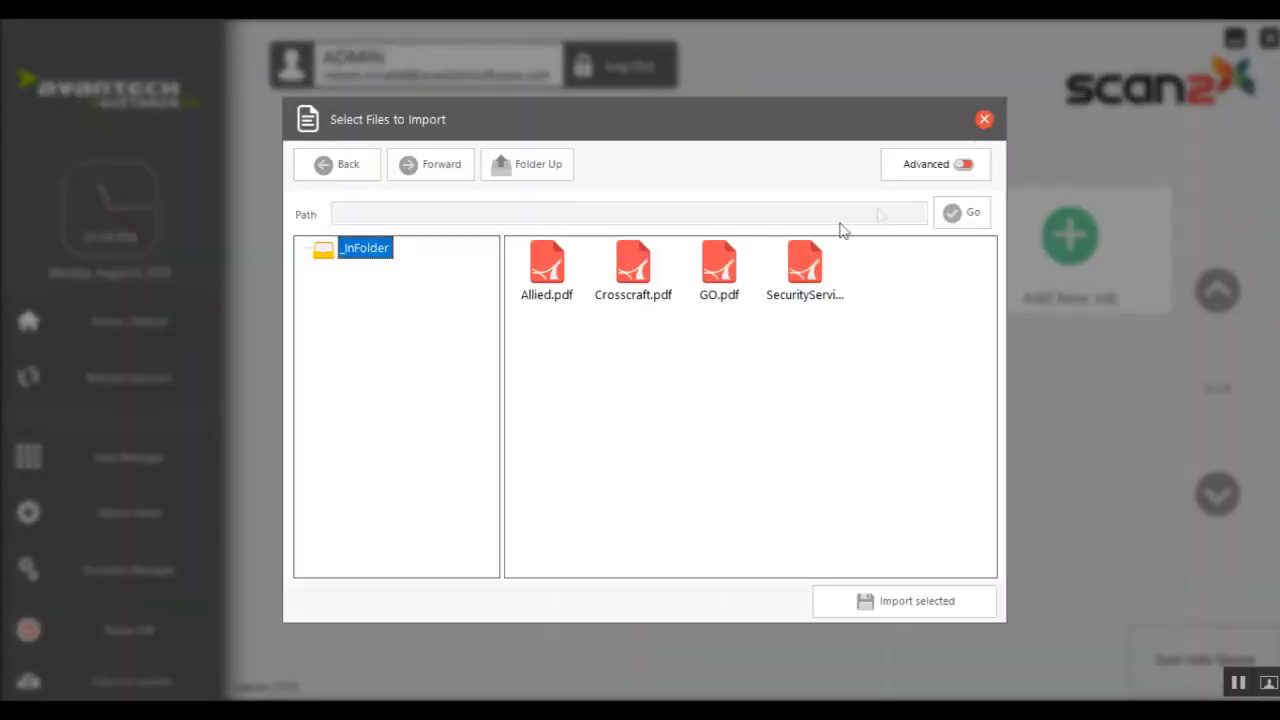
click(925, 180)
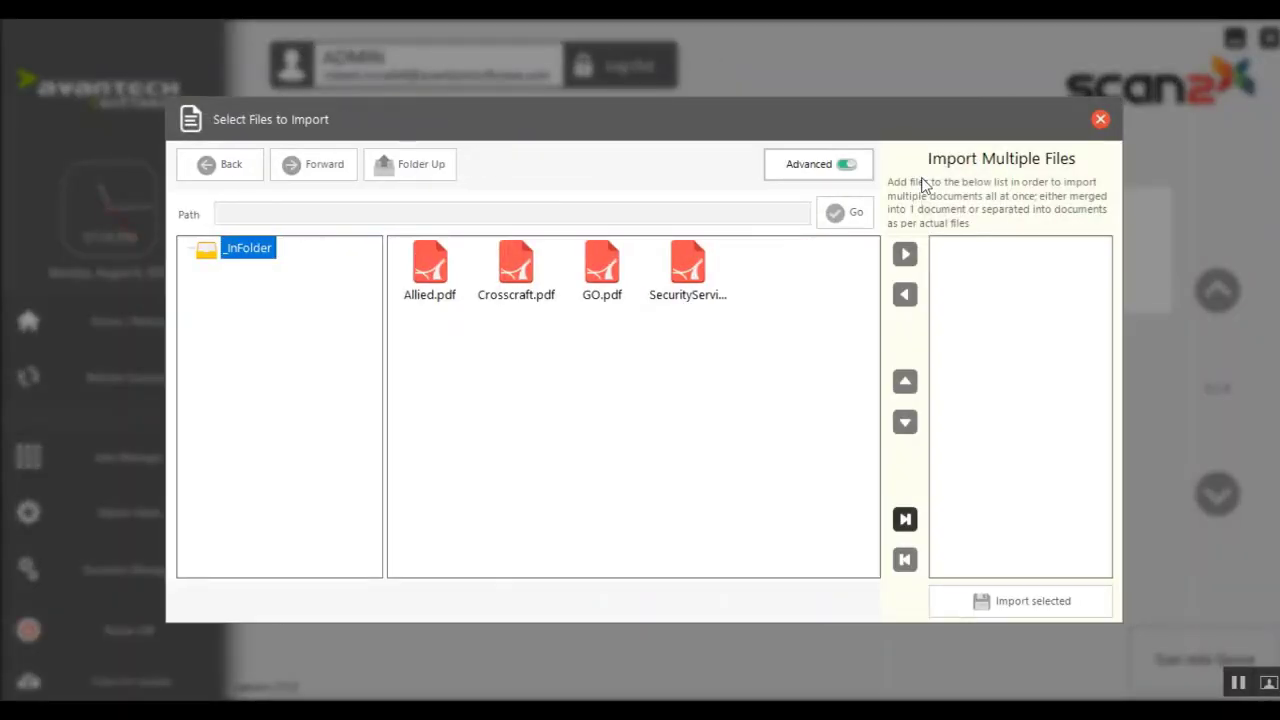
click(912, 520)
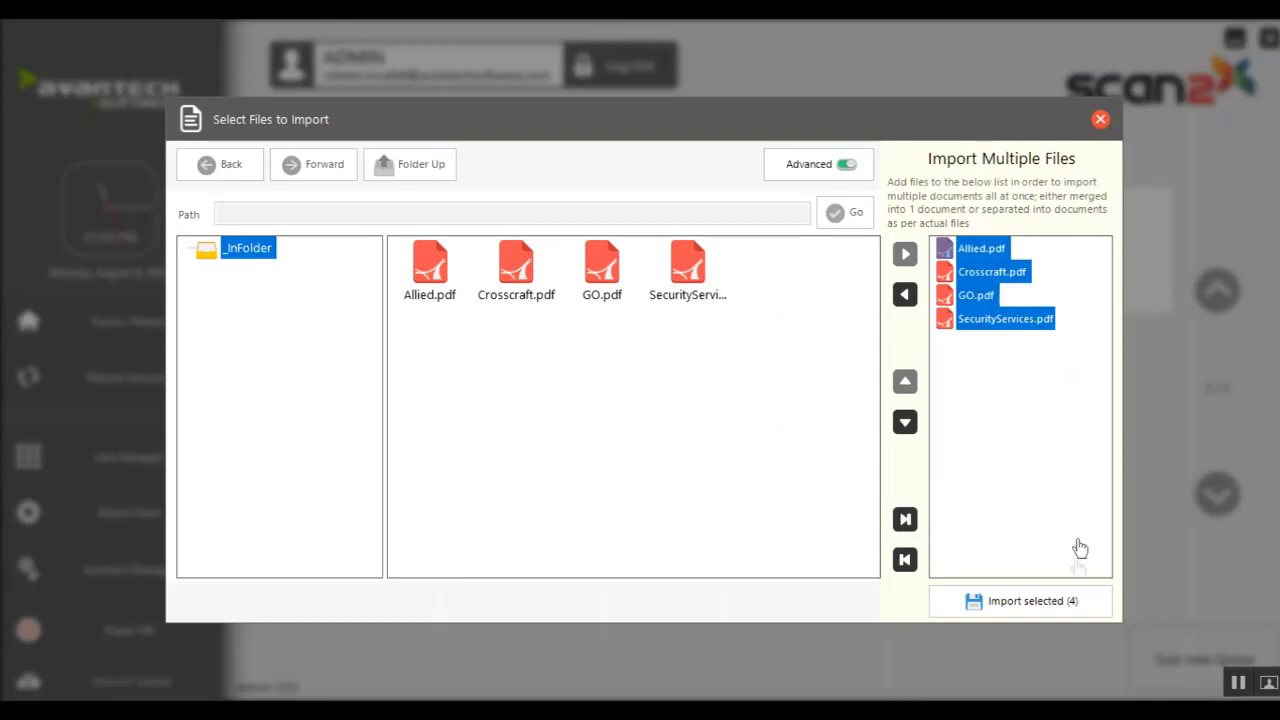
click(1065, 605)
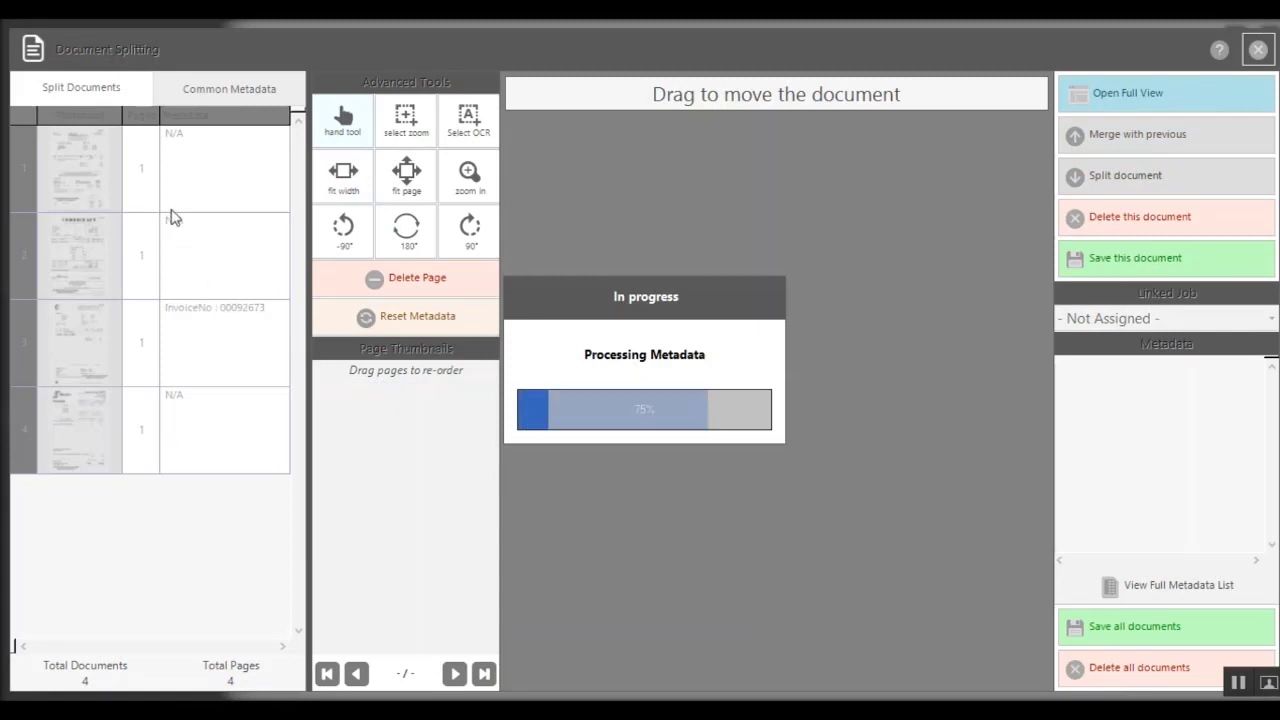
Check the linked job and metadata of each of the four split documents, including the list of assignable jobs.
click(169, 200)
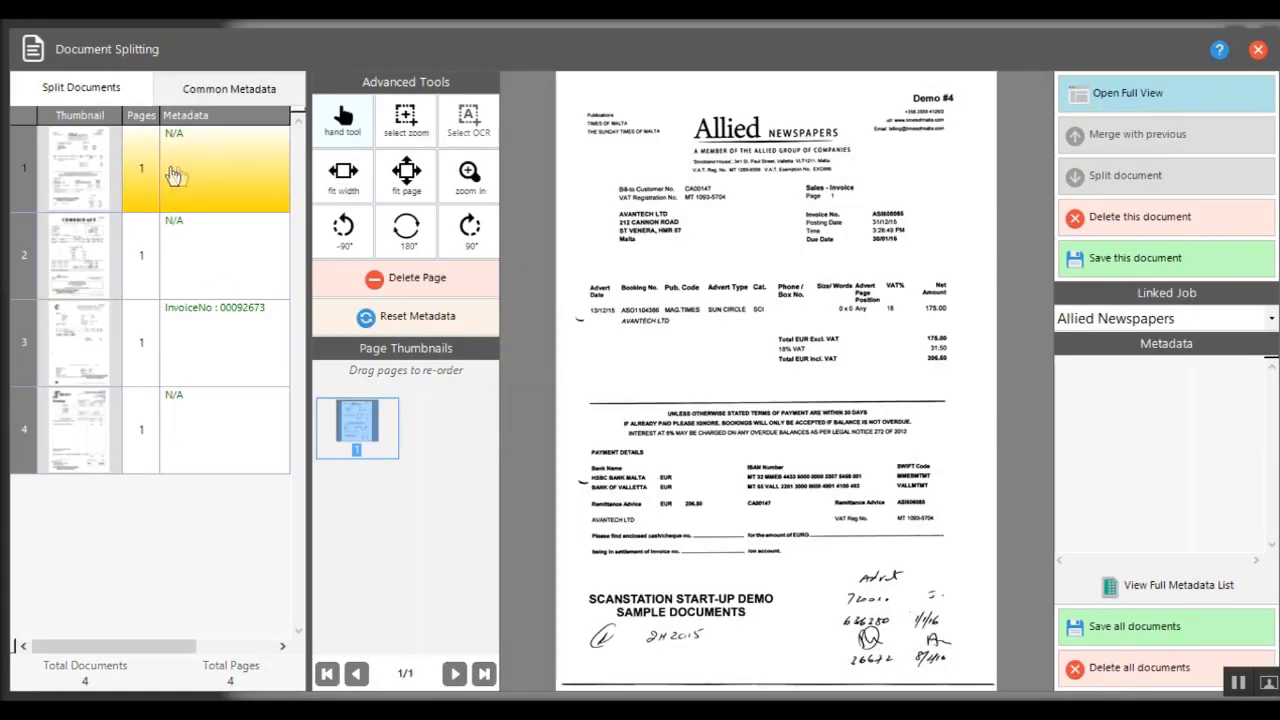
click(172, 182)
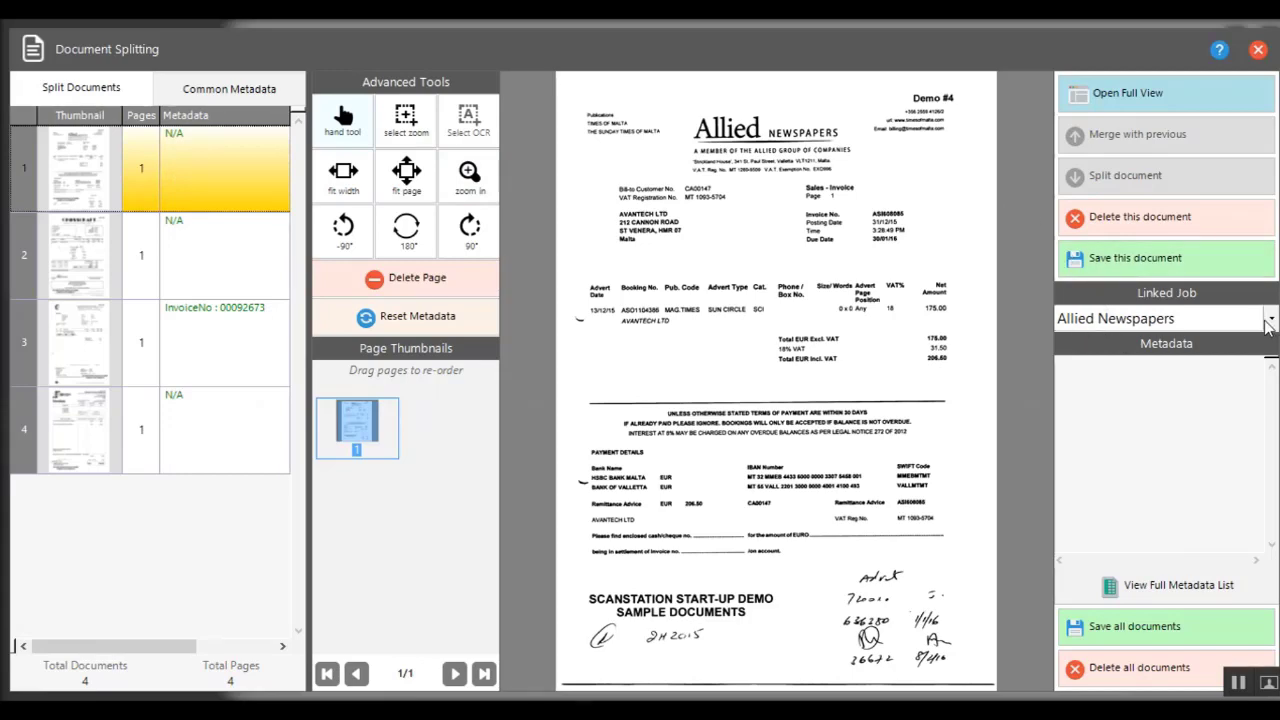
click(240, 250)
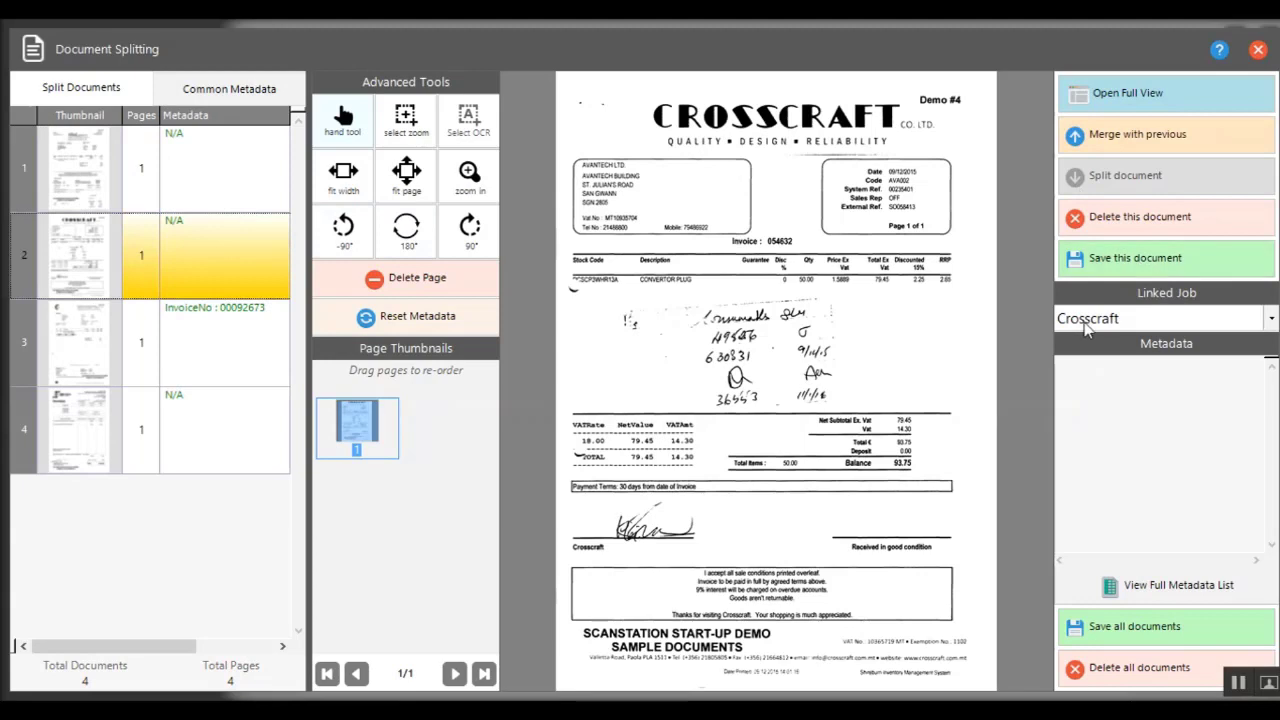
click(155, 345)
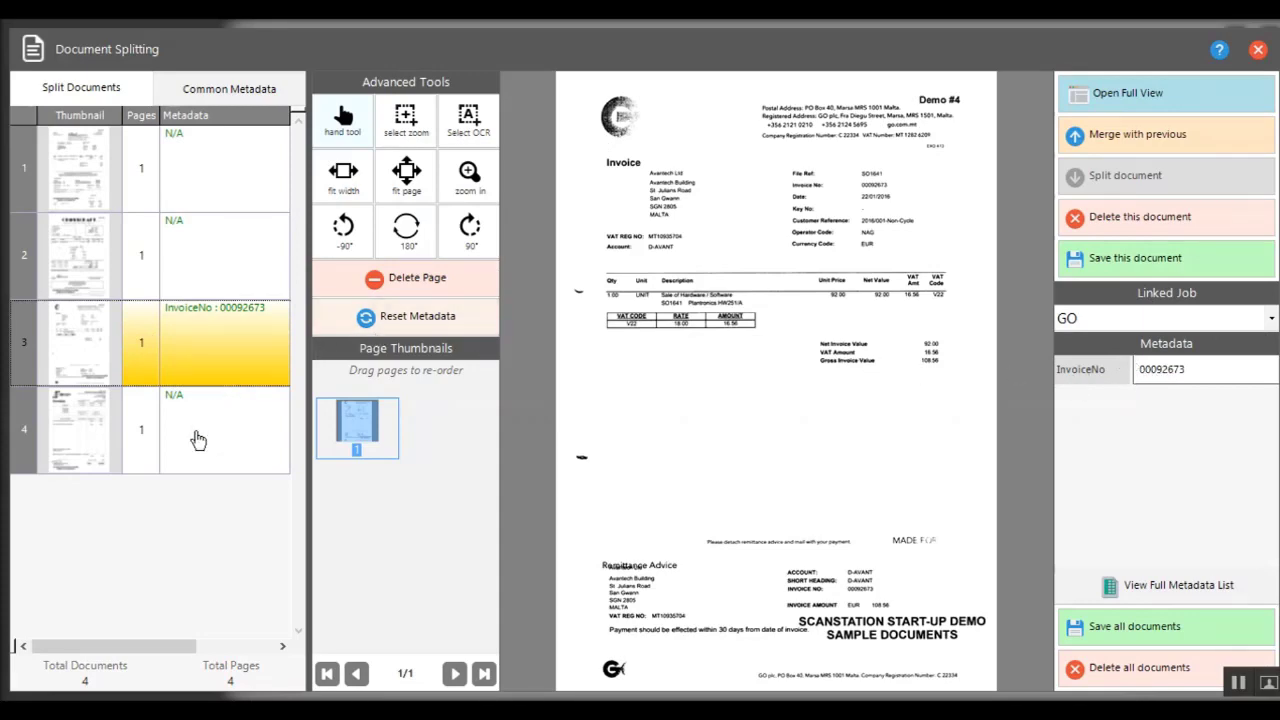
click(198, 440)
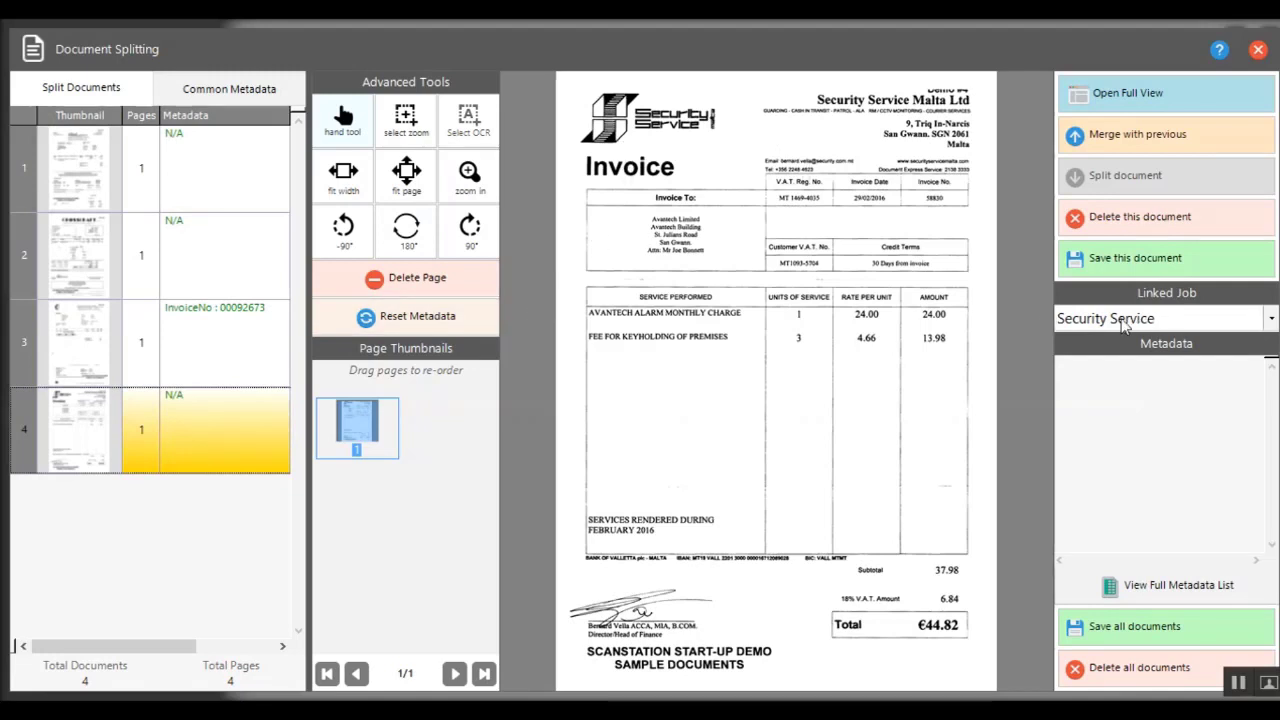
click(1272, 322)
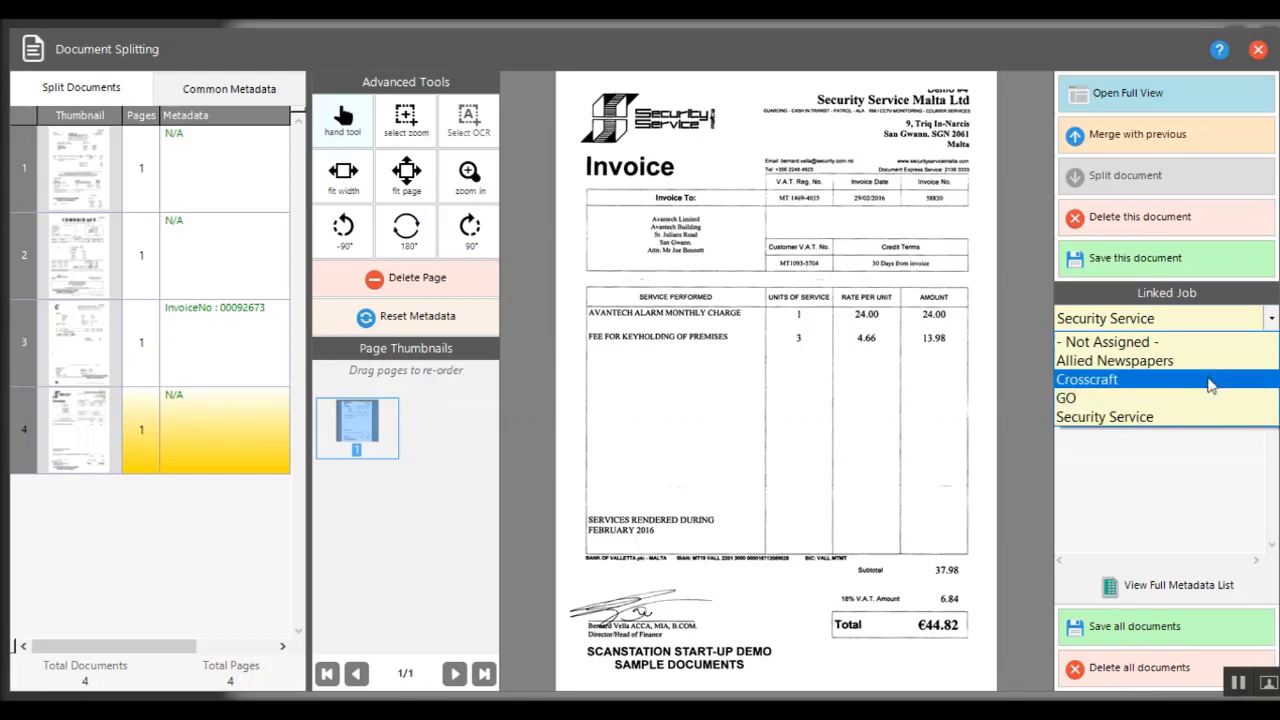
click(1184, 494)
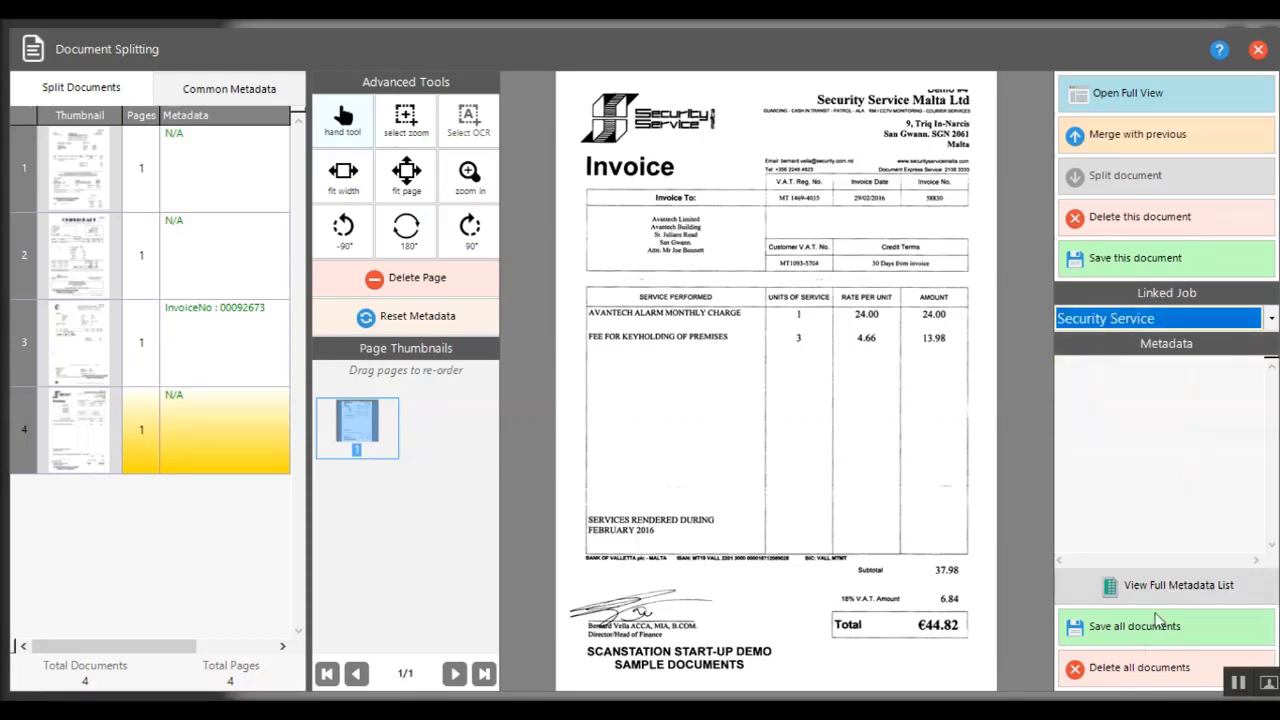
Delete all the split documents and confirm discarding them.
click(1140, 670)
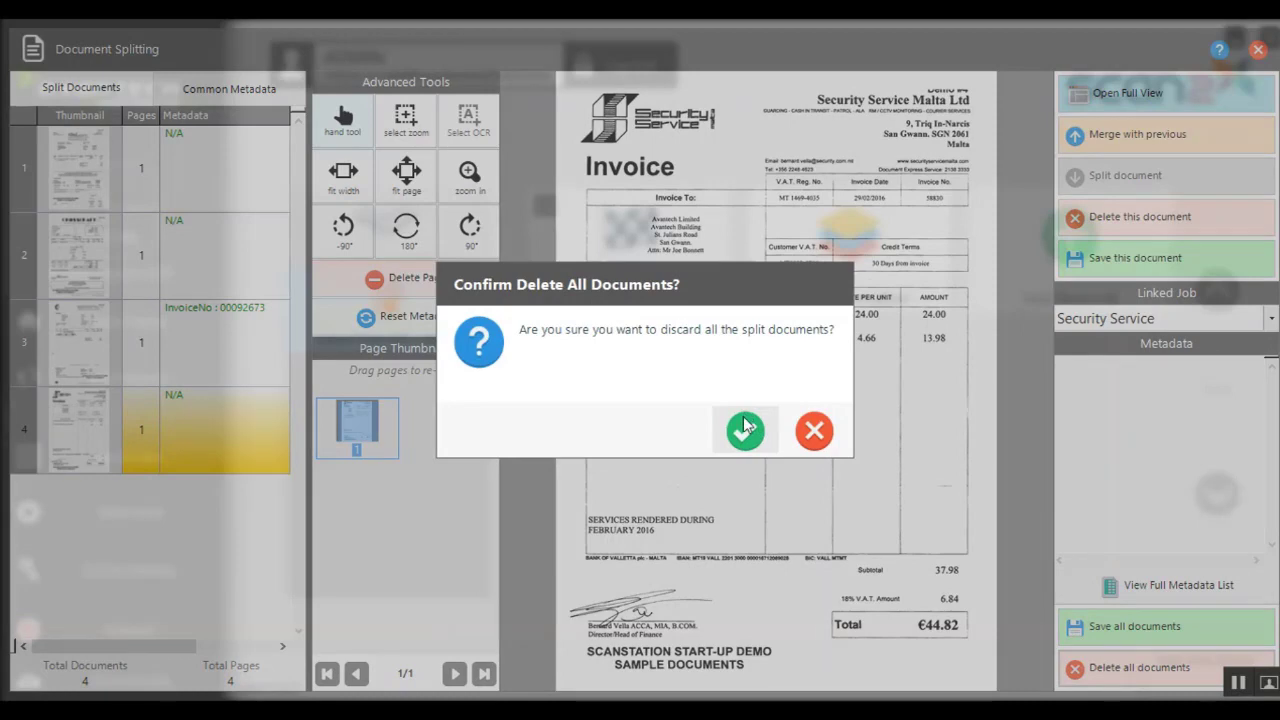
click(745, 428)
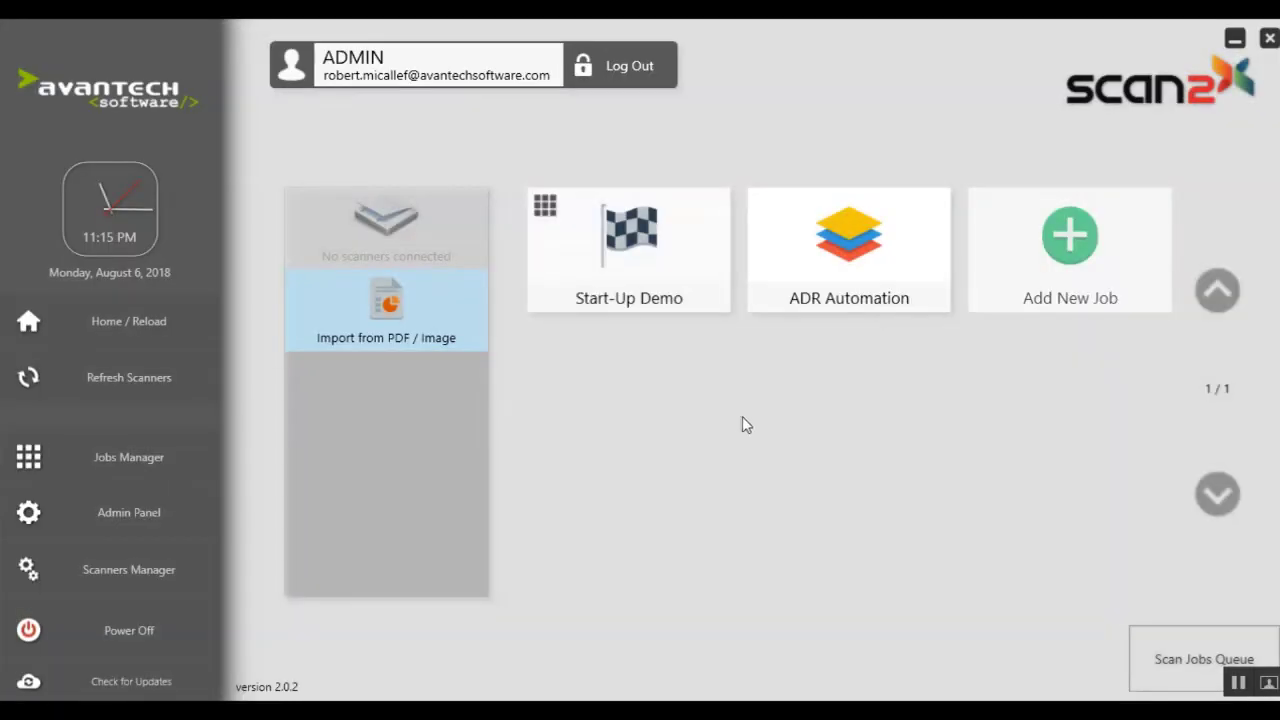